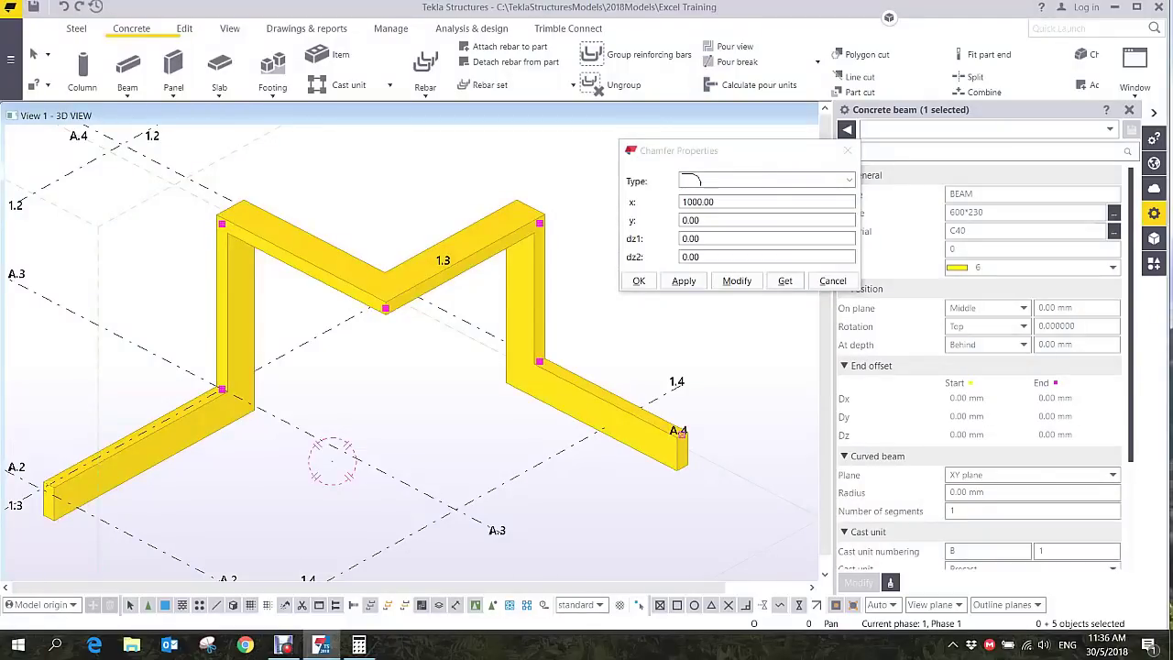
Apply the rounded chamfer with x of 1000 to the five selected corner points of the concrete polybeam.
{"action": "left_click", "coordinate": [737, 281]}
{"action": "mouse_move", "coordinate": [331, 461]}
{"action": "middle_mouse_down", "text": "ctrl"}
{"action": "mouse_move", "coordinate": [380, 378]}
{"action": "mouse_move", "coordinate": [495, 430]}
{"action": "mouse_move", "coordinate": [380, 377]}
{"action": "middle_mouse_up", "text": "ctrl"}
{"action": "middle_click_drag", "start_coordinate": [476, 389], "coordinate": [338, 401], "text": "ctrl"}
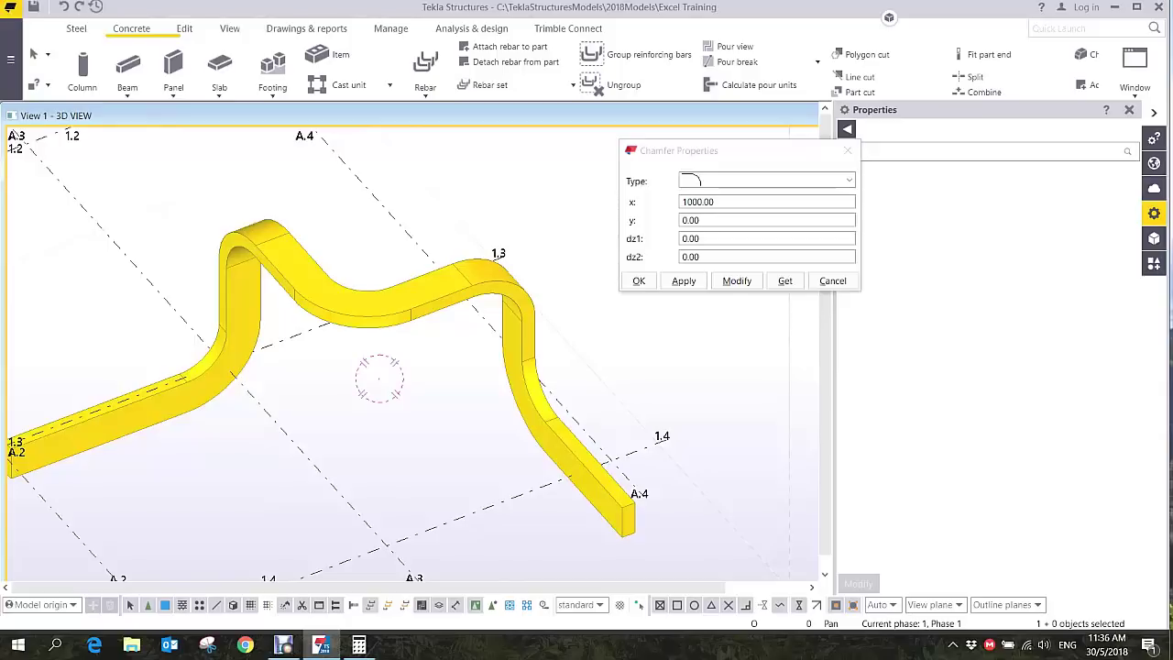
{"action": "scroll", "coordinate": [350, 384], "scroll_direction": "down", "scroll_amount": 5}
{"action": "mouse_move", "coordinate": [353, 386]}
{"action": "middle_mouse_down"}
{"action": "mouse_move", "coordinate": [494, 365]}
{"action": "mouse_move", "coordinate": [392, 359]}
{"action": "mouse_move", "coordinate": [476, 332]}
{"action": "mouse_move", "coordinate": [451, 340]}
{"action": "middle_mouse_up"}
{"action": "scroll", "coordinate": [341, 366], "scroll_direction": "up", "scroll_amount": 2}
{"action": "left_click", "coordinate": [128, 82]}
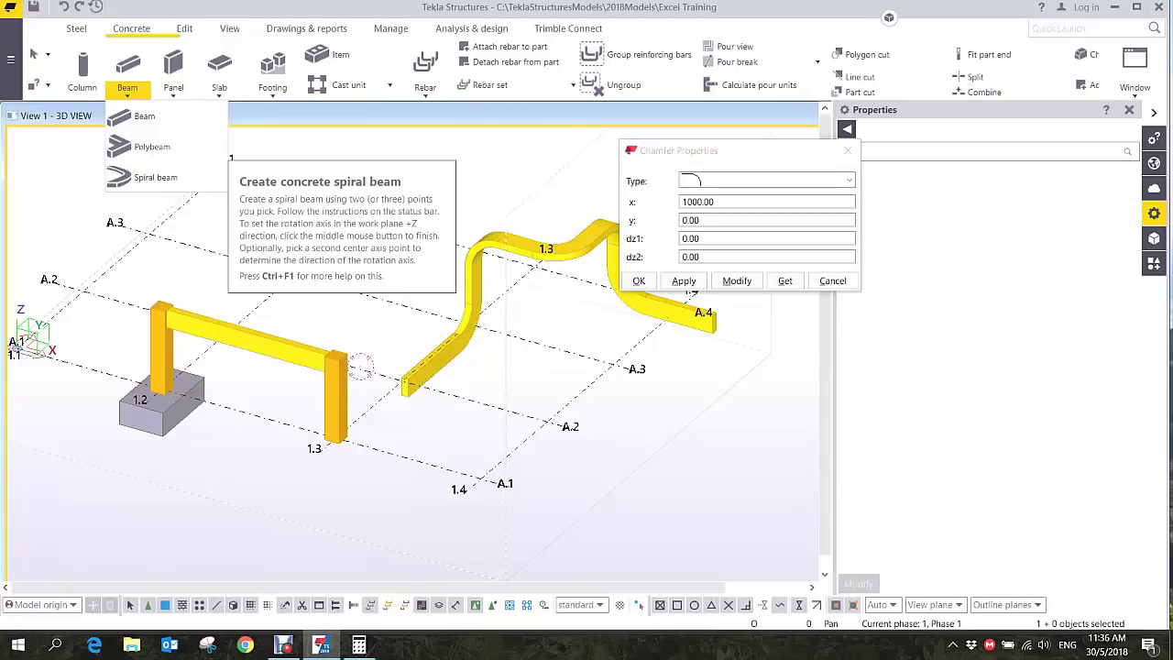
{"action": "key", "text": "Escape"}
{"action": "left_click", "coordinate": [127, 90]}
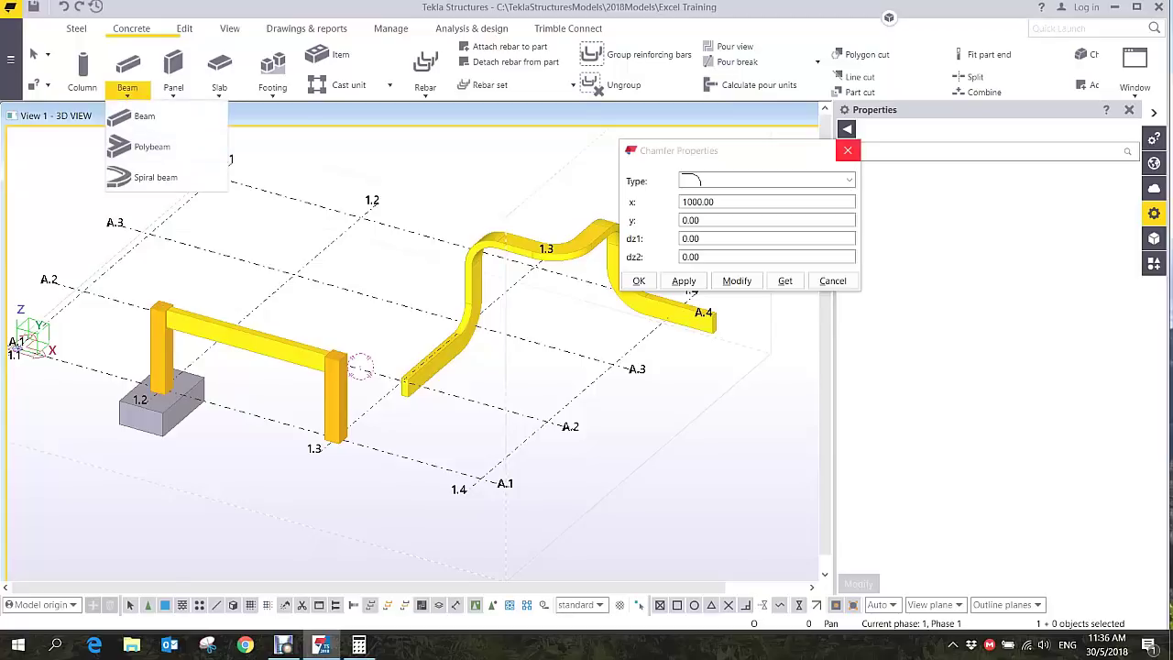
Close the chamfer properties and delete the curved concrete polybeam.
{"action": "left_click", "coordinate": [847, 151]}
{"action": "left_click", "coordinate": [847, 150]}
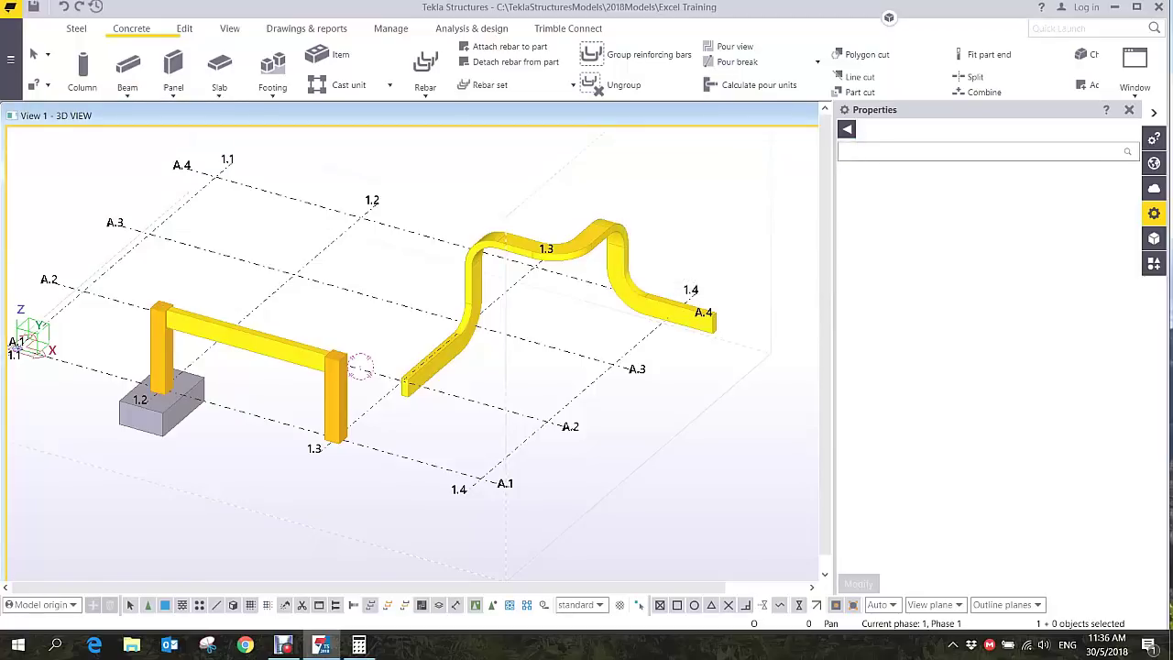
{"action": "middle_click_drag", "start_coordinate": [531, 321], "coordinate": [532, 344]}
{"action": "scroll", "coordinate": [542, 286], "scroll_direction": "down", "scroll_amount": 2}
{"action": "left_click_drag", "start_coordinate": [638, 213], "coordinate": [553, 319]}
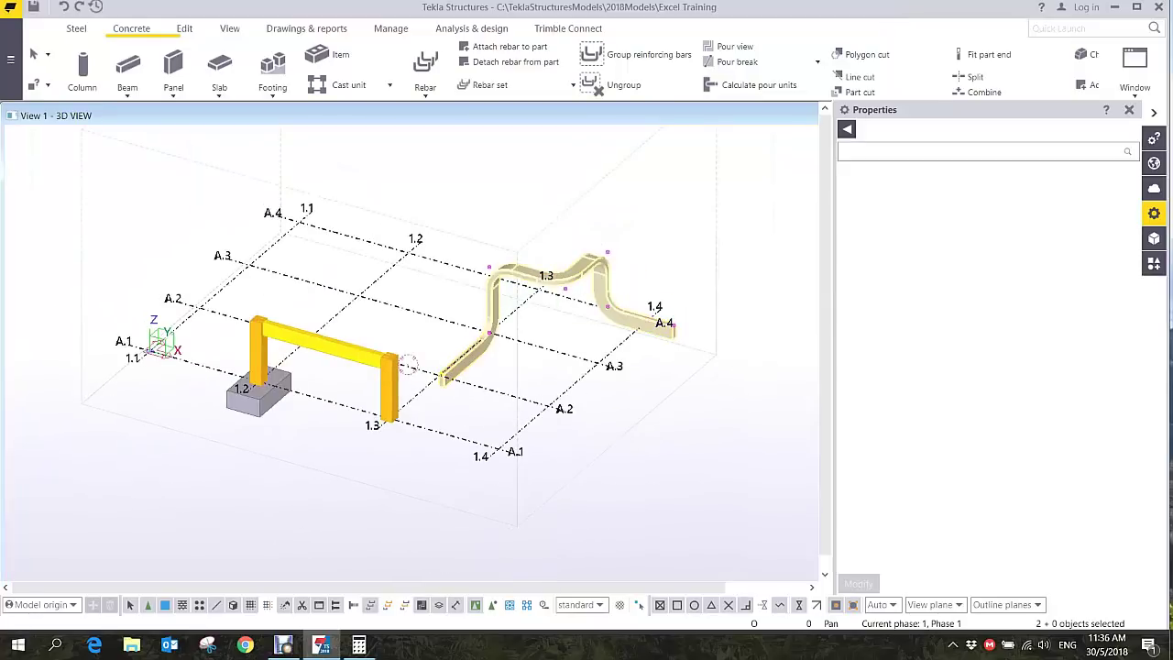
{"action": "key", "text": "Delete"}
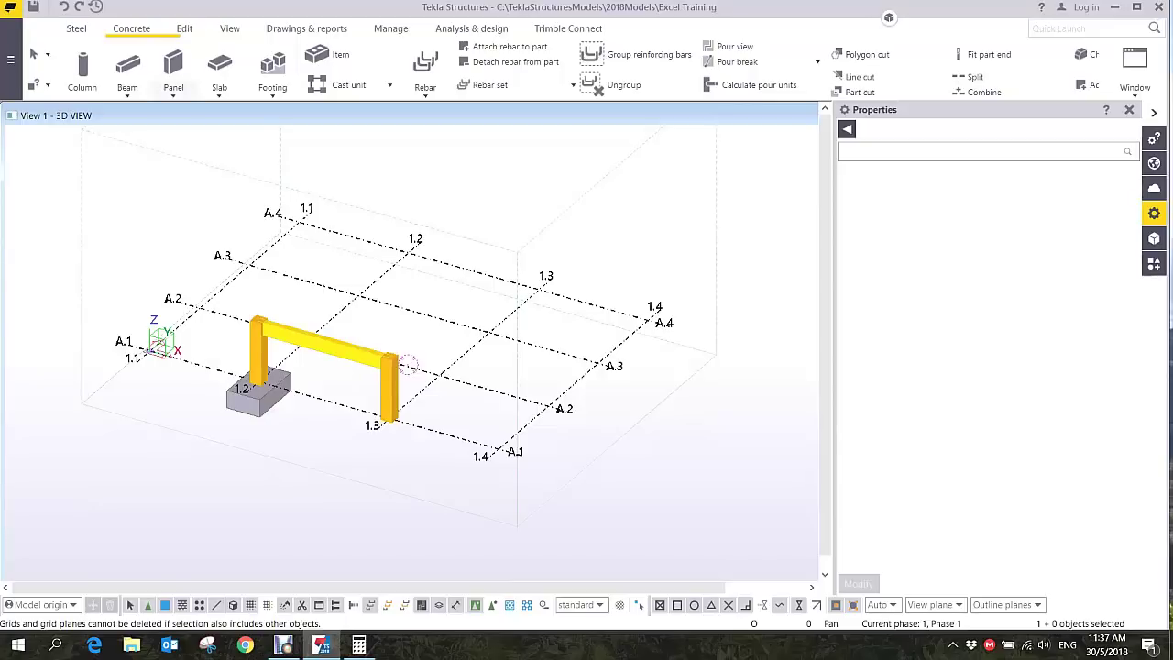
Create a straight concrete panel with profile 2850*150 along grid line 1.4 from A.2 to A.3.
{"action": "left_click", "coordinate": [173, 91]}
{"action": "left_click", "coordinate": [190, 117]}
{"action": "scroll", "coordinate": [508, 366], "scroll_direction": "up", "scroll_amount": 2}
{"action": "scroll", "coordinate": [509, 366], "scroll_direction": "up", "scroll_amount": 1}
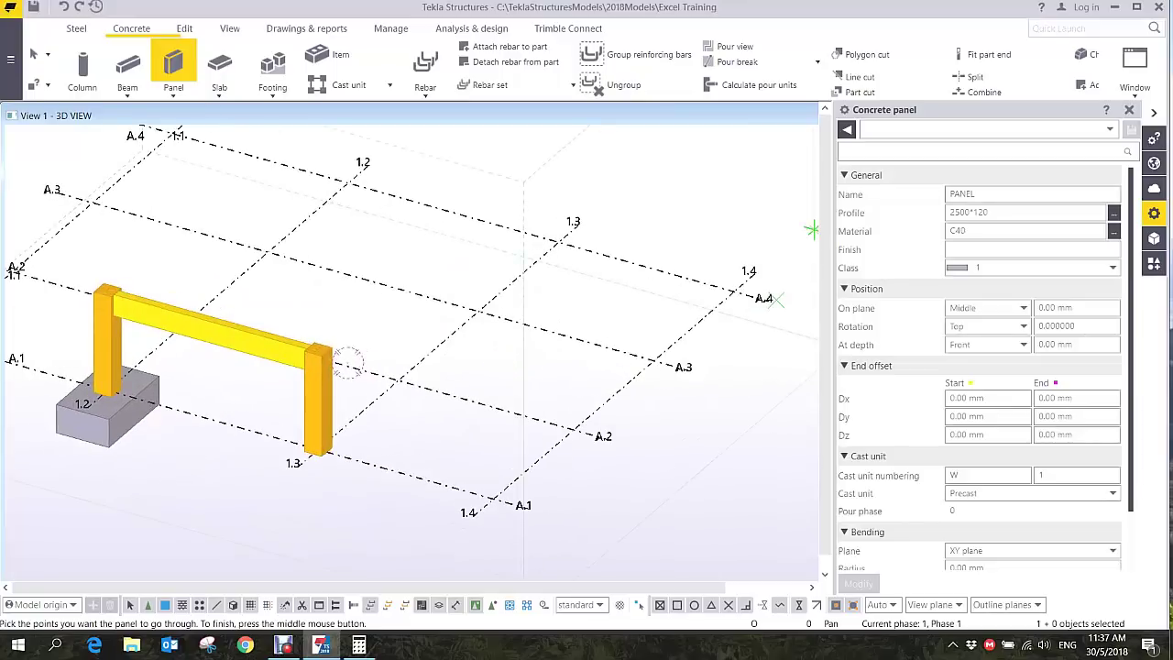
{"action": "type", "text": "2850"}
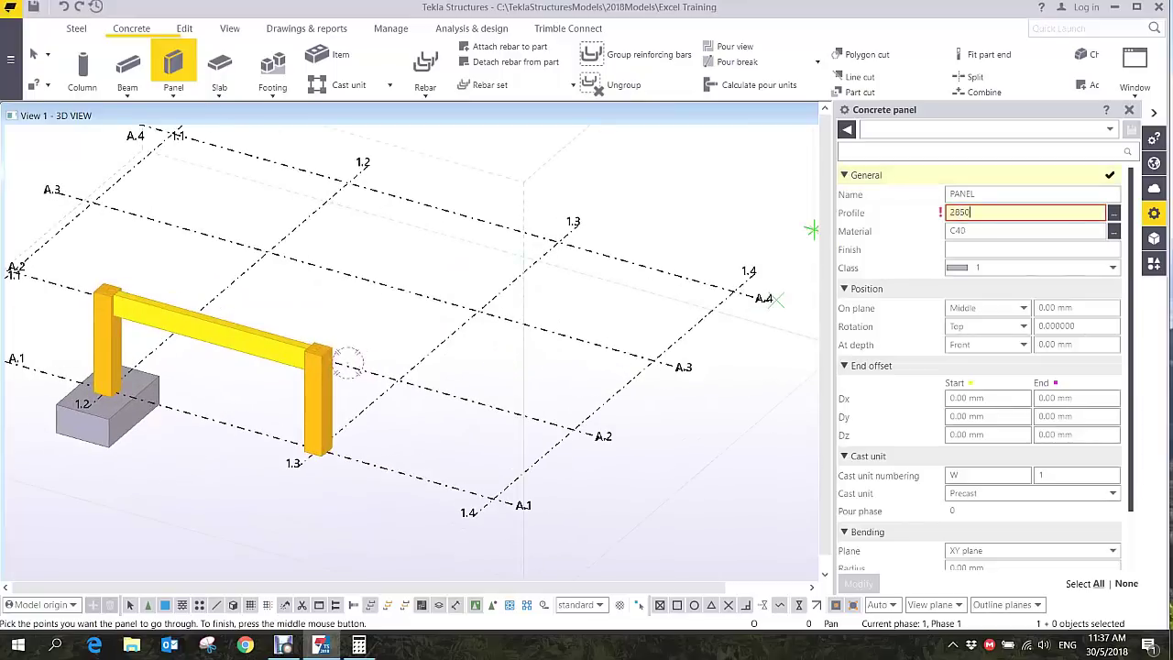
{"action": "type", "text": "*150"}
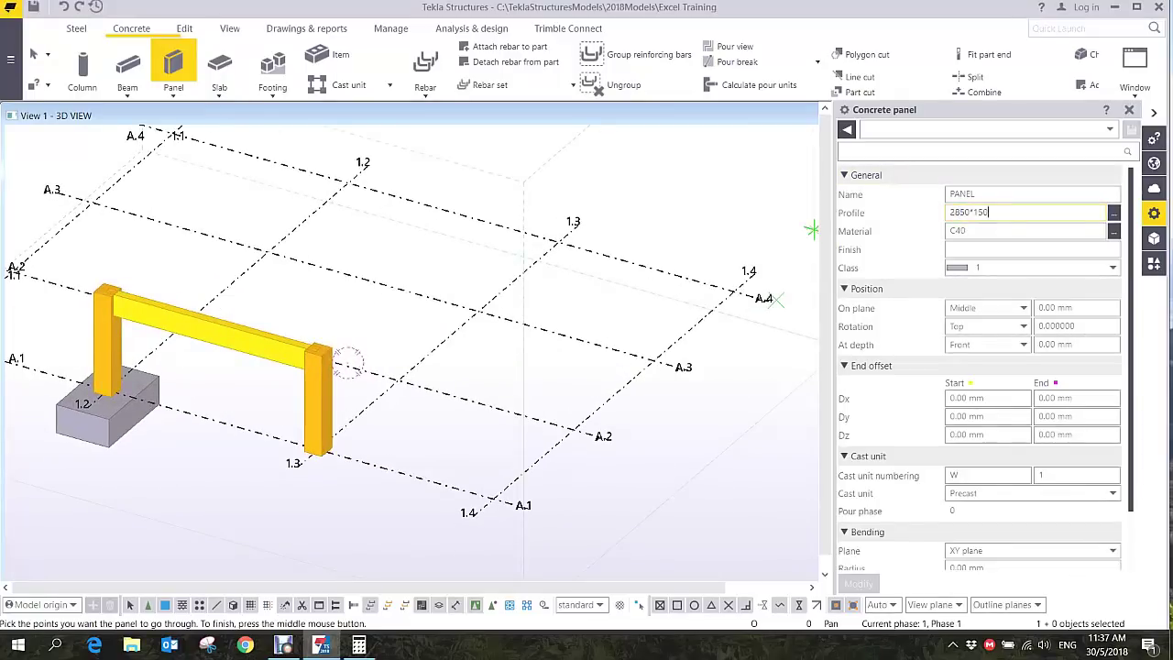
{"action": "key", "text": "Tab"}
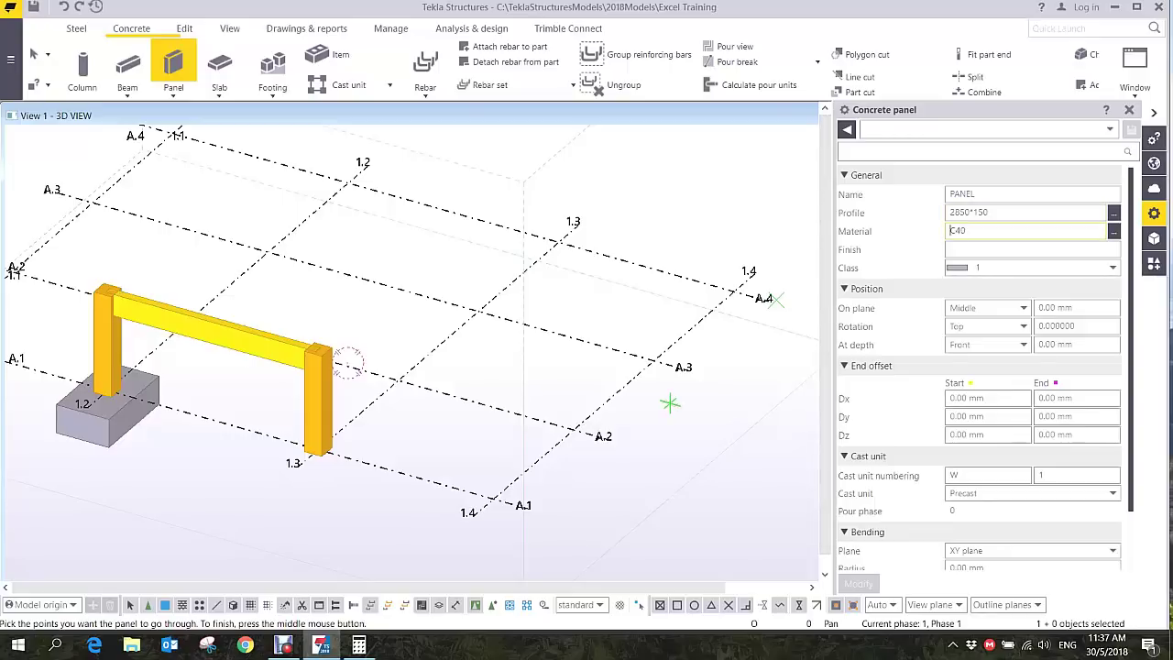
{"action": "scroll", "coordinate": [536, 409], "scroll_direction": "up", "scroll_amount": 1}
{"action": "middle_click_drag", "start_coordinate": [536, 408], "coordinate": [382, 411]}
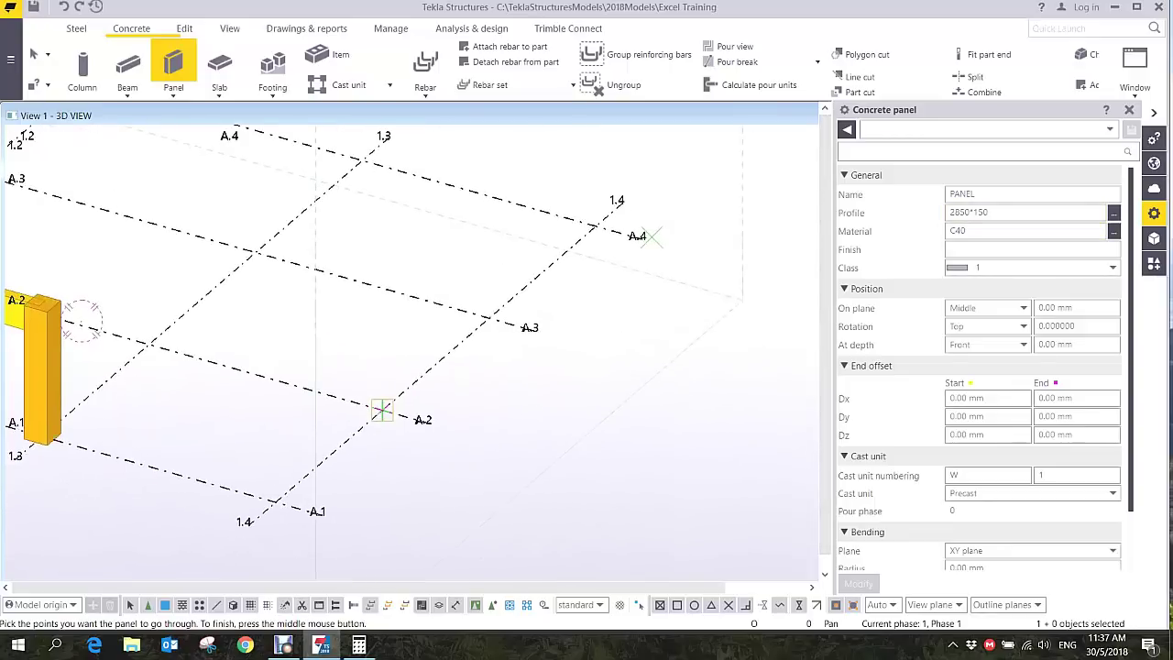
{"action": "left_click", "coordinate": [382, 410]}
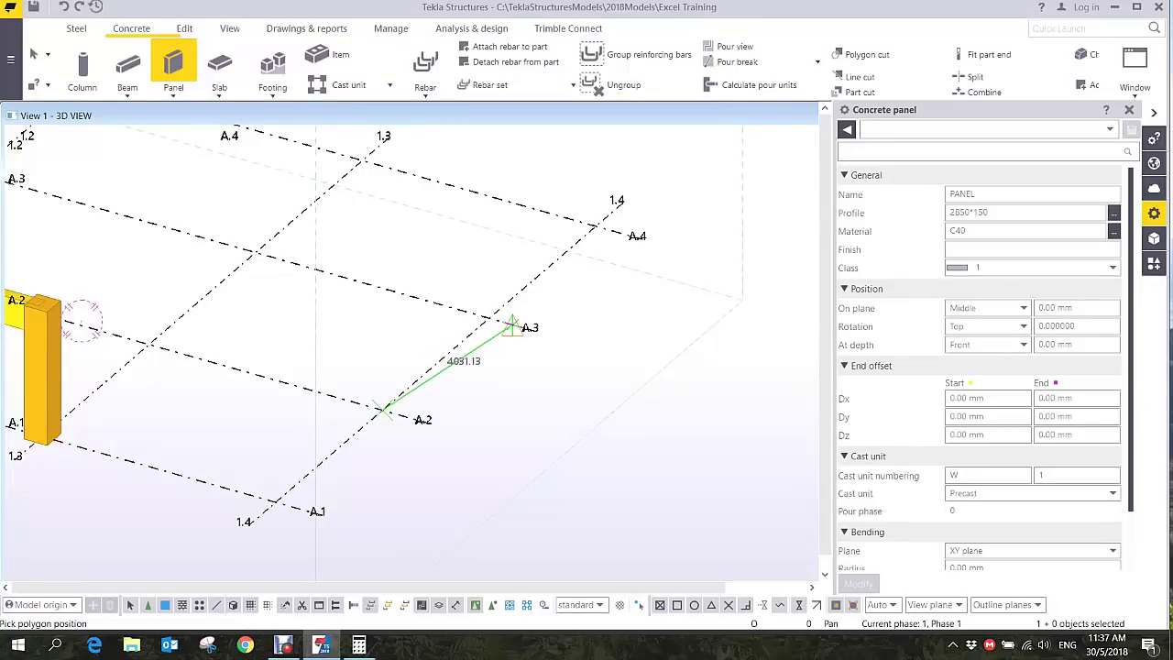
{"action": "left_click", "coordinate": [489, 318]}
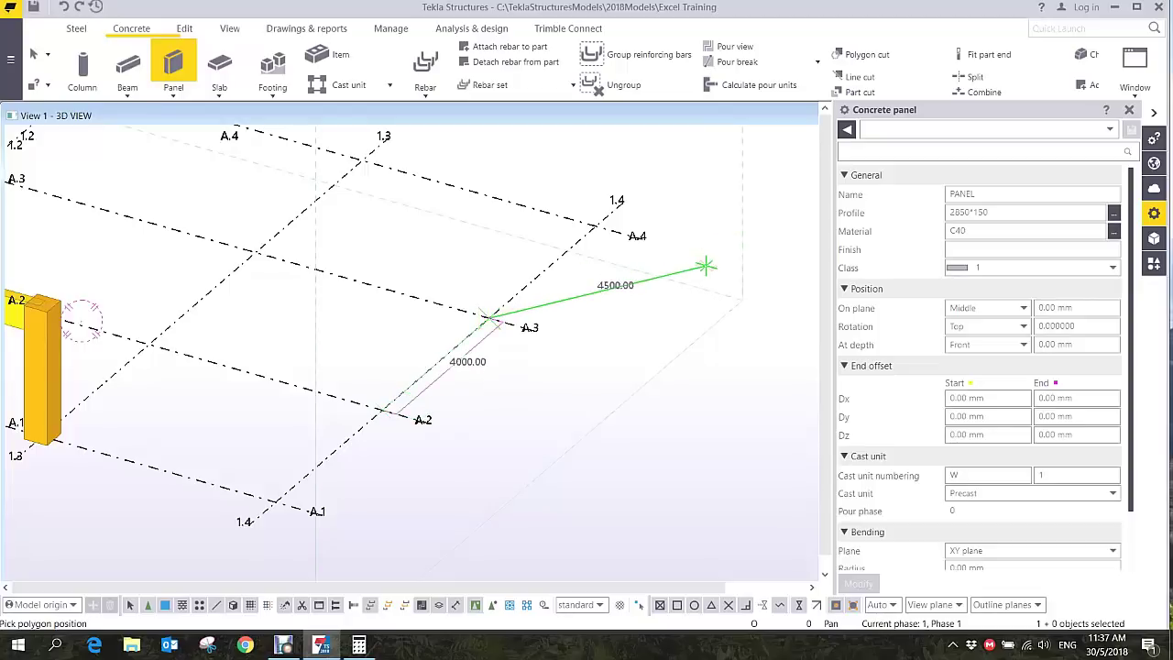
{"action": "middle_click", "coordinate": [705, 265]}
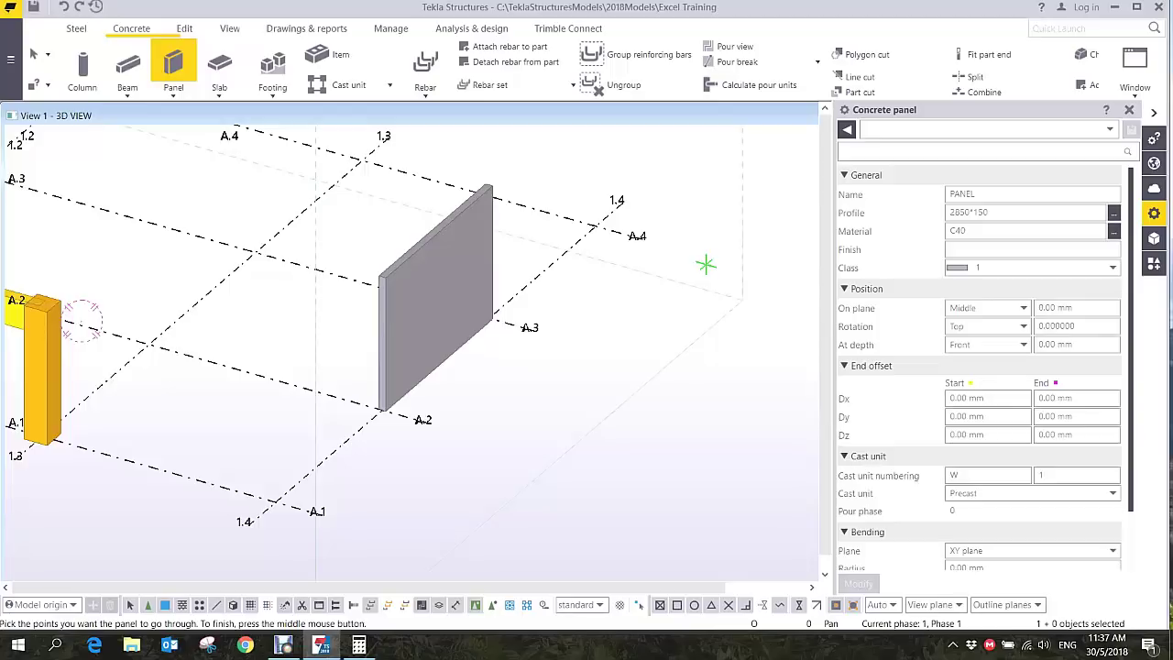
Create an L-shaped concrete panel along grid line 1.3 from A.2 to A.3, with a 1000 mm return along A.3 toward 1.2.
{"action": "middle_click_drag", "start_coordinate": [241, 352], "coordinate": [444, 353]}
{"action": "left_click", "coordinate": [353, 345]}
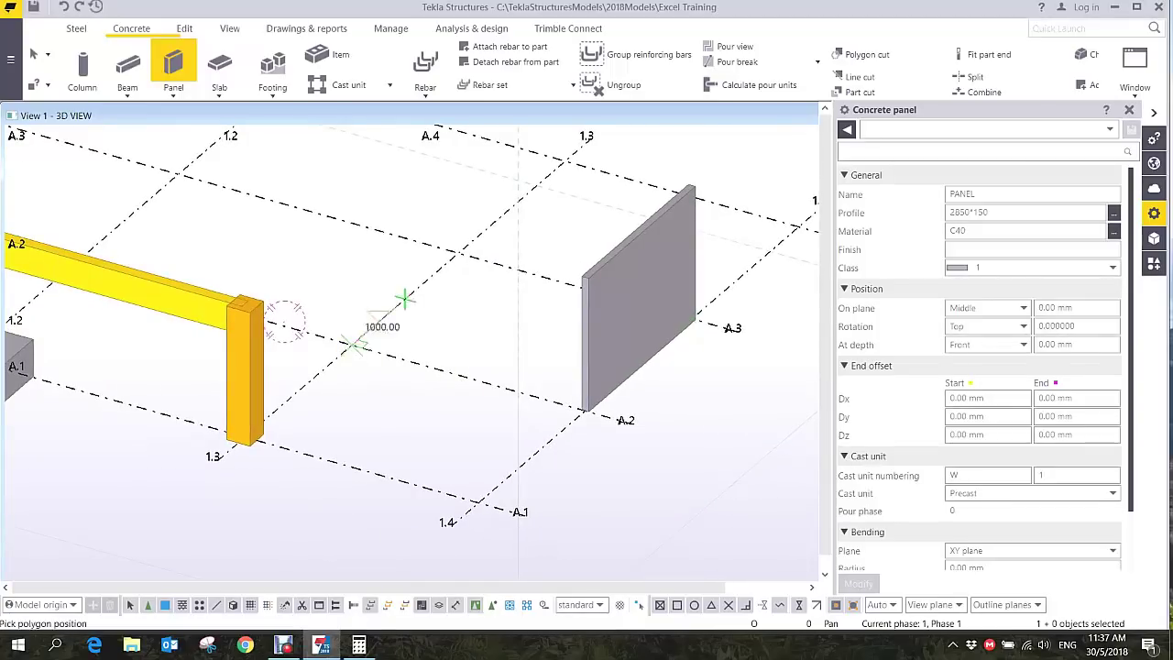
{"action": "left_click", "coordinate": [468, 256]}
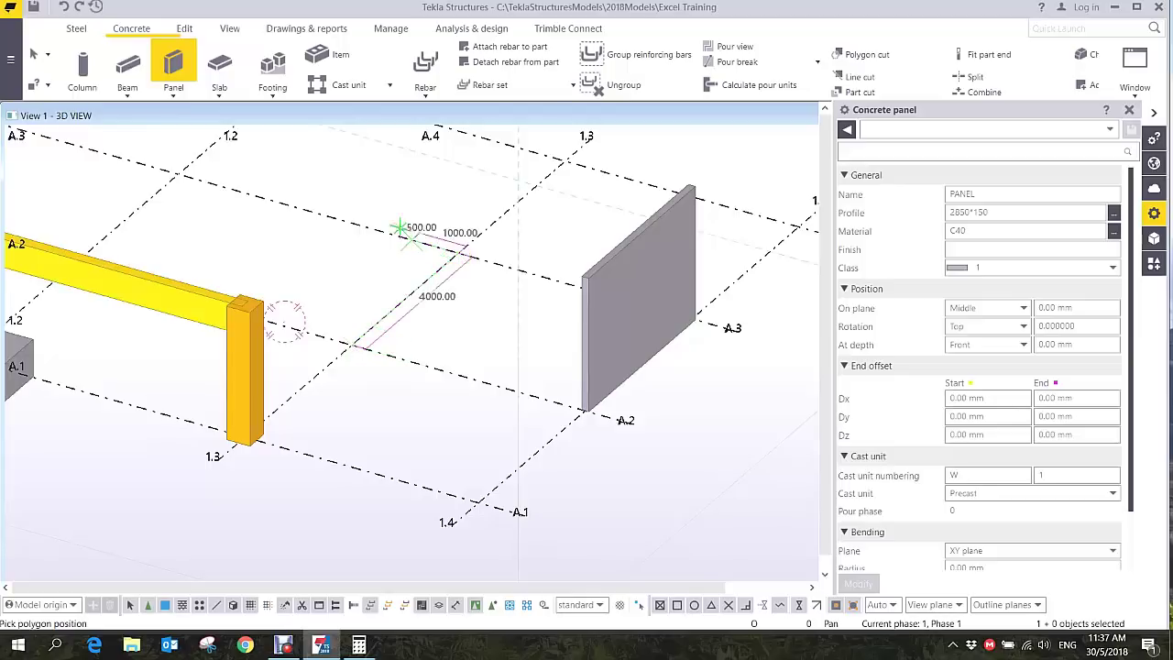
{"action": "middle_click", "coordinate": [487, 177]}
{"action": "middle_click_drag", "start_coordinate": [486, 177], "coordinate": [663, 336]}
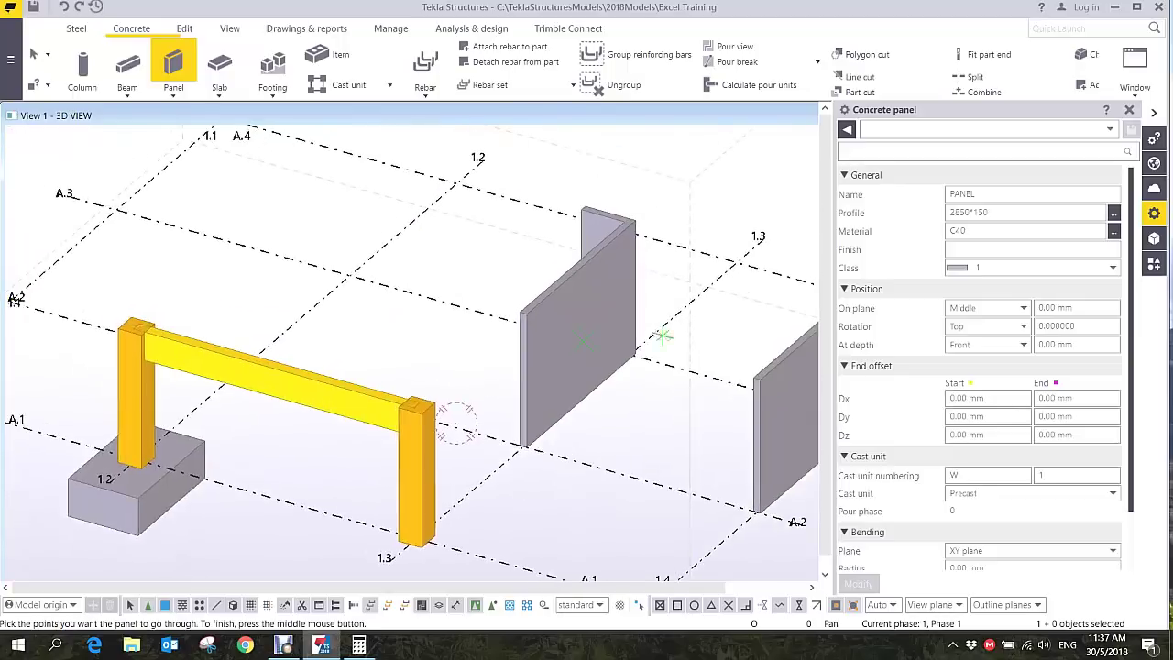
{"action": "scroll", "coordinate": [638, 330], "scroll_direction": "up", "scroll_amount": 2}
{"action": "middle_click_drag", "start_coordinate": [558, 351], "coordinate": [486, 319], "text": "ctrl"}
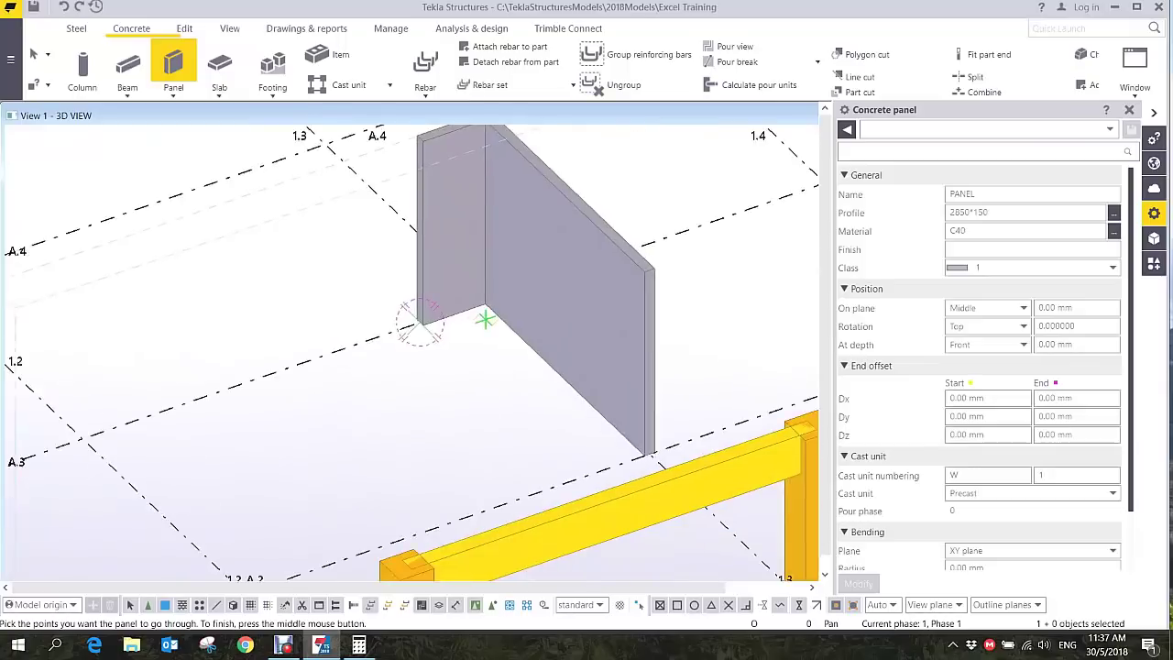
{"action": "key", "text": "ctrl+p"}
{"action": "middle_click_drag", "start_coordinate": [440, 365], "coordinate": [566, 358], "text": "ctrl"}
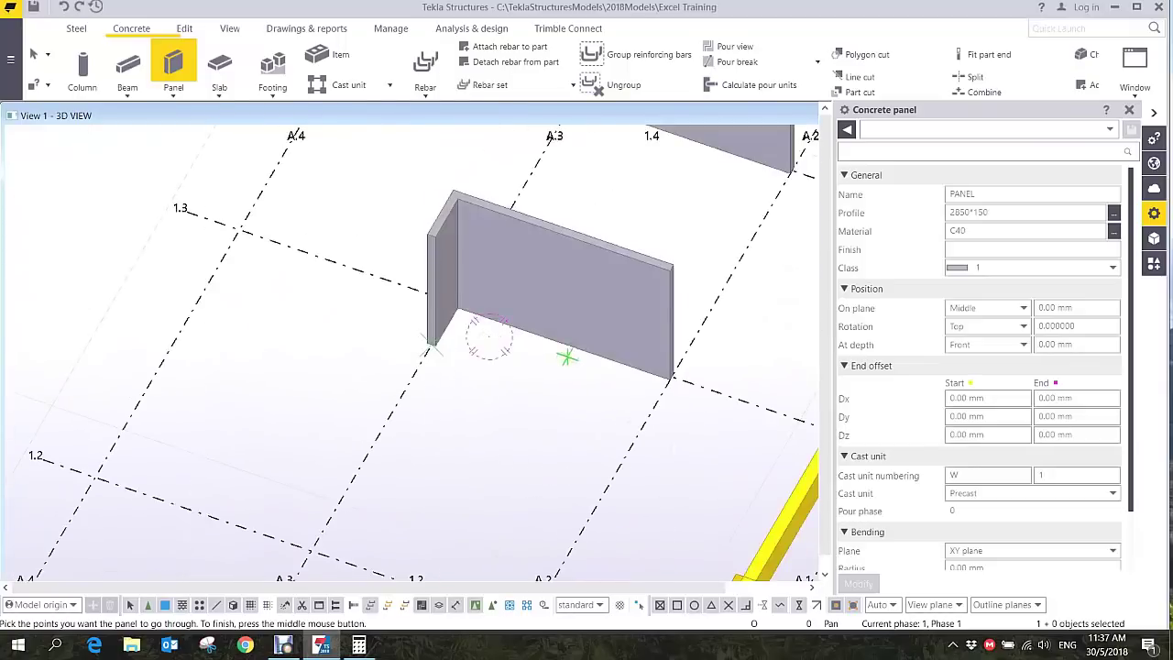
{"action": "right_click", "coordinate": [587, 242]}
{"action": "left_click", "coordinate": [623, 248]}
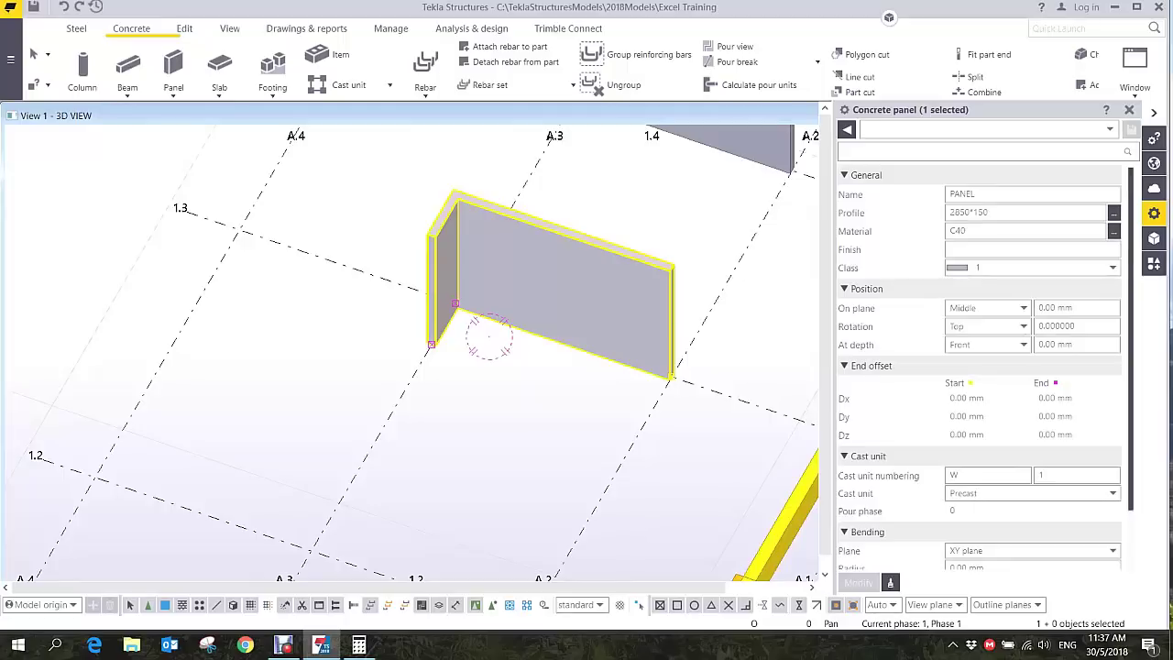
{"action": "key", "text": "Escape"}
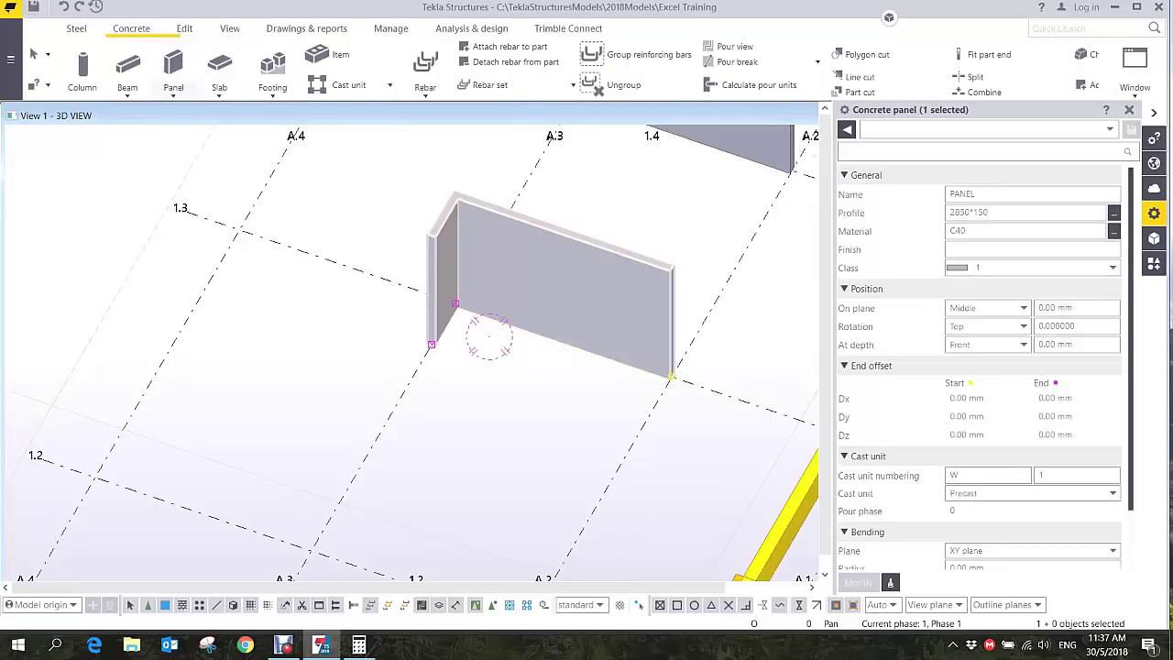
Create a stepped concrete panel through 1.1/A.4, 1.1/A.3 and 1.2/A.3, continuing 2000 mm along 1.2 toward A.2, and ending with a leg toward 1.3.
{"action": "left_click", "coordinate": [173, 90]}
{"action": "left_click", "coordinate": [185, 115]}
{"action": "middle_click_drag", "start_coordinate": [239, 568], "coordinate": [362, 435]}
{"action": "scroll", "coordinate": [362, 436], "scroll_direction": "down", "scroll_amount": 2}
{"action": "scroll", "coordinate": [362, 436], "scroll_direction": "up", "scroll_amount": 4}
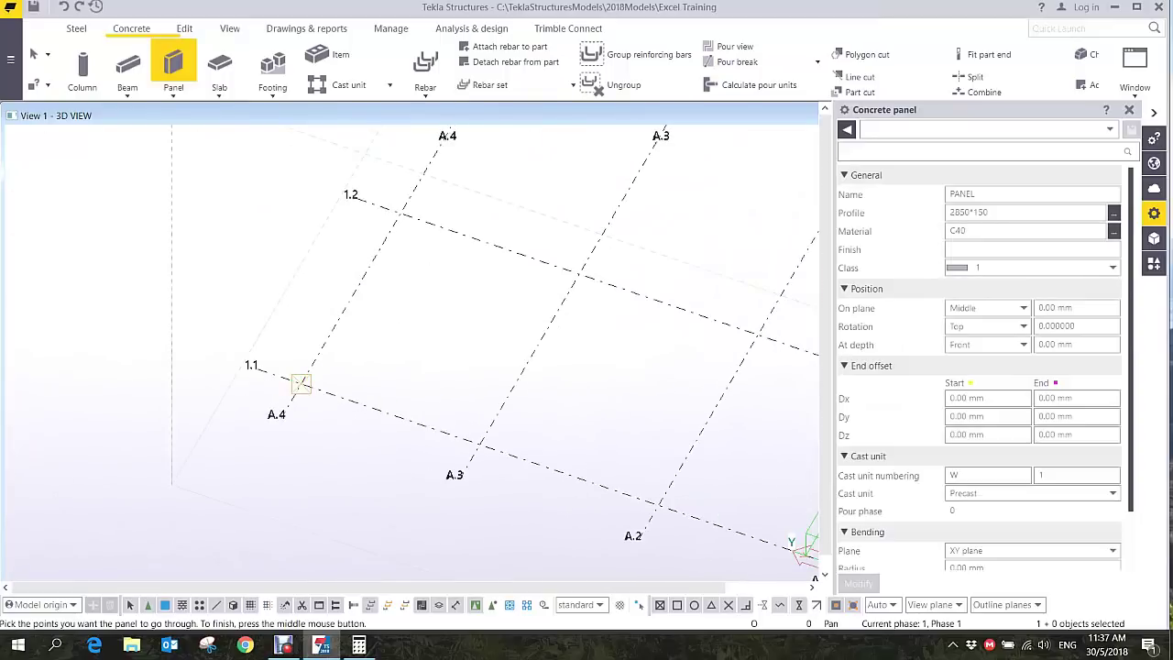
{"action": "left_click", "coordinate": [302, 383]}
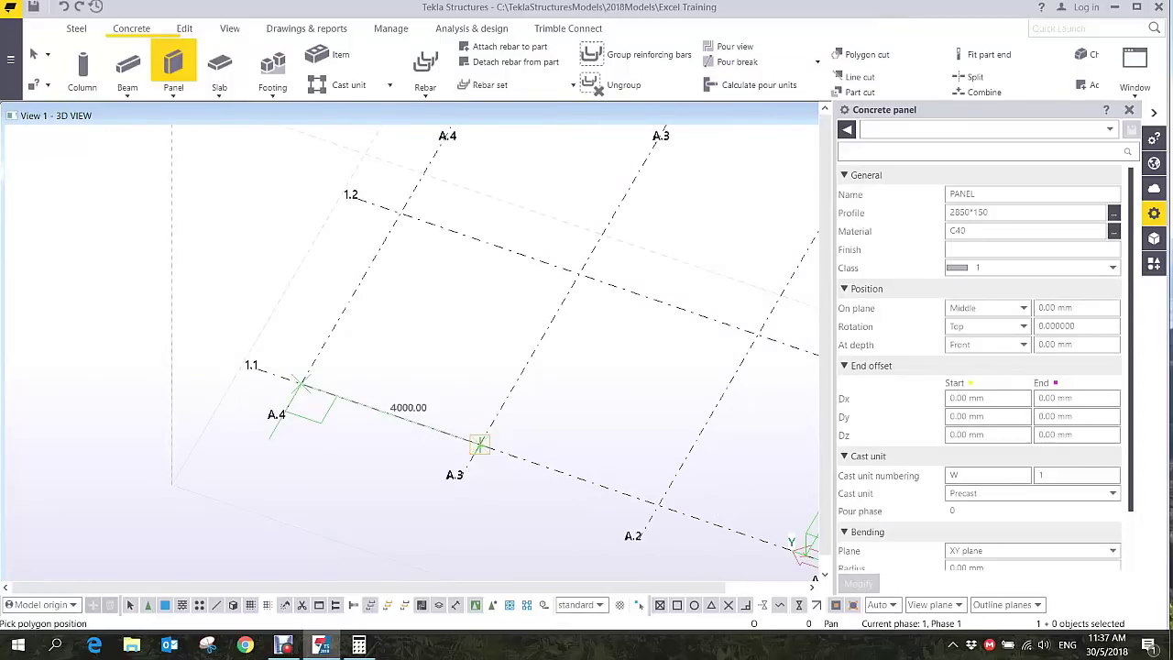
{"action": "left_click", "coordinate": [480, 445]}
{"action": "left_click", "coordinate": [580, 273]}
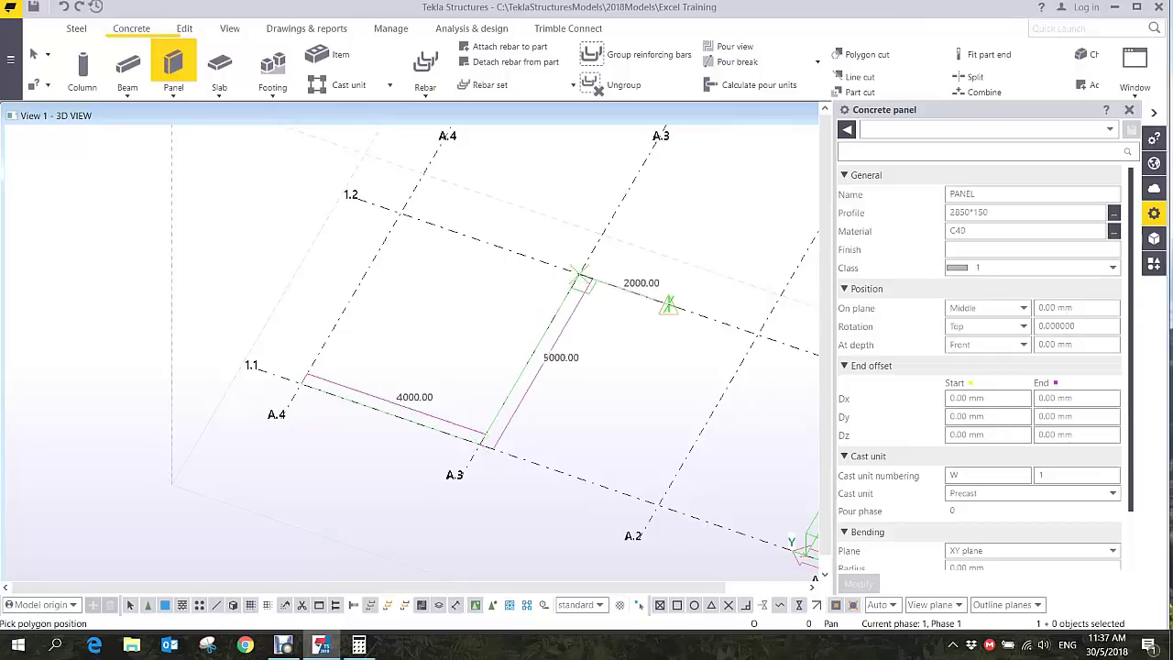
{"action": "left_click", "coordinate": [669, 304]}
{"action": "middle_click_drag", "start_coordinate": [726, 318], "coordinate": [632, 434]}
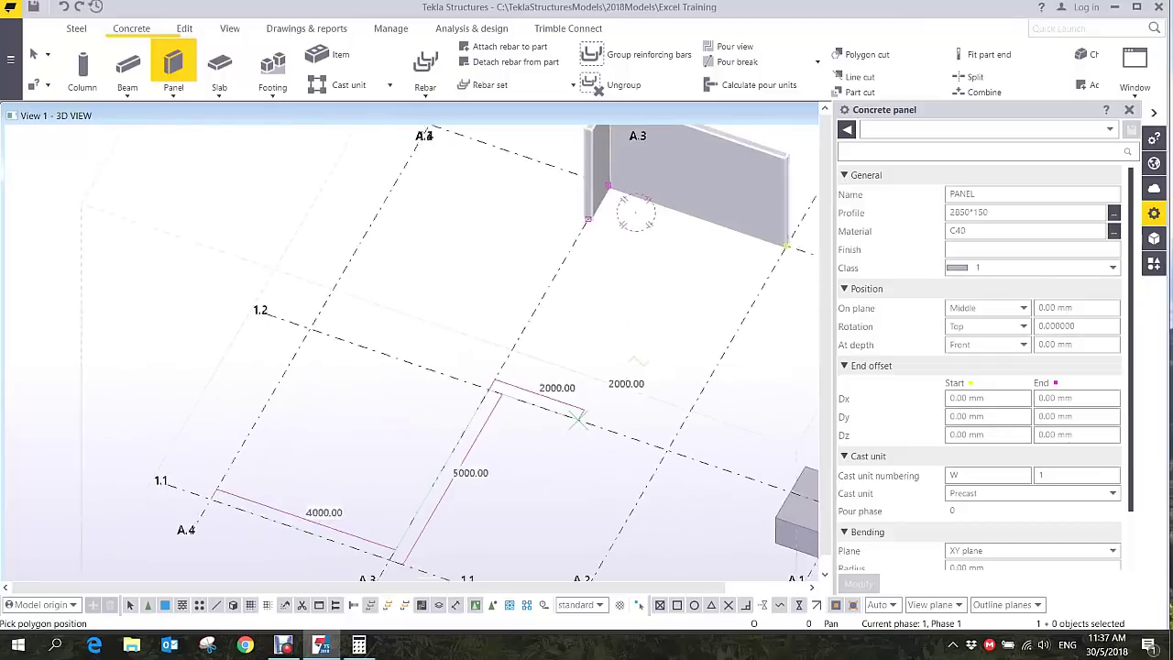
{"action": "left_click", "coordinate": [674, 249]}
{"action": "middle_click", "coordinate": [636, 275]}
{"action": "right_click", "coordinate": [427, 288]}
{"action": "left_click", "coordinate": [458, 293]}
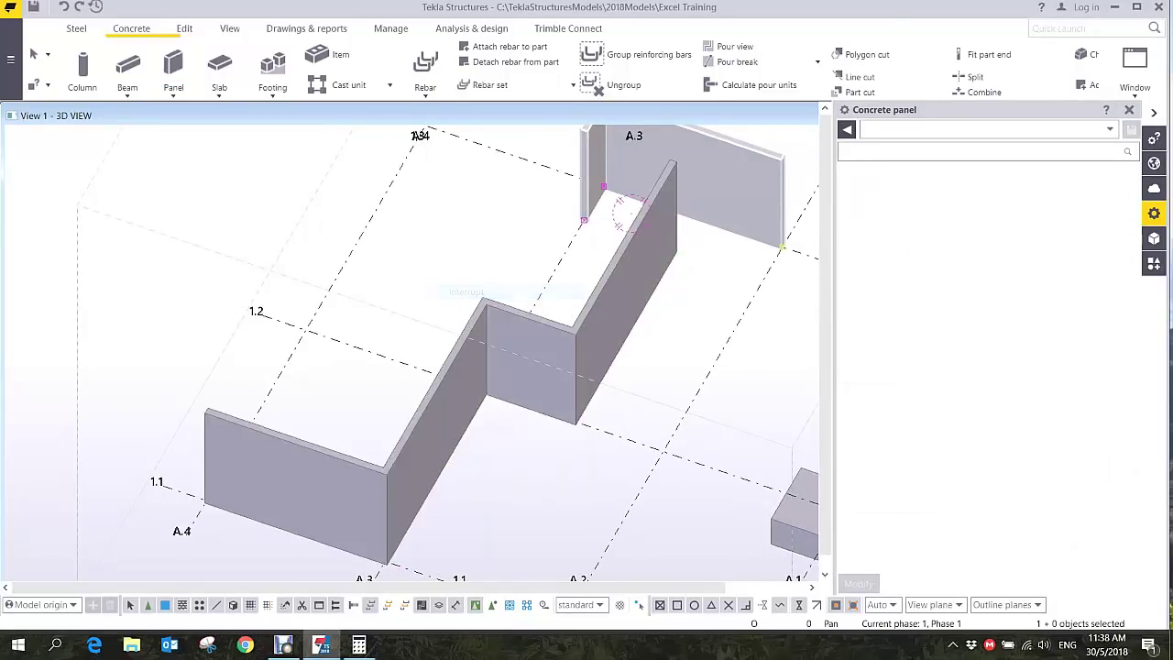
Split the stepped concrete panel at its corner on grid intersection 1.2/A.3.
{"action": "middle_click_drag", "start_coordinate": [469, 343], "coordinate": [450, 271]}
{"action": "scroll", "coordinate": [505, 413], "scroll_direction": "down", "scroll_amount": 2}
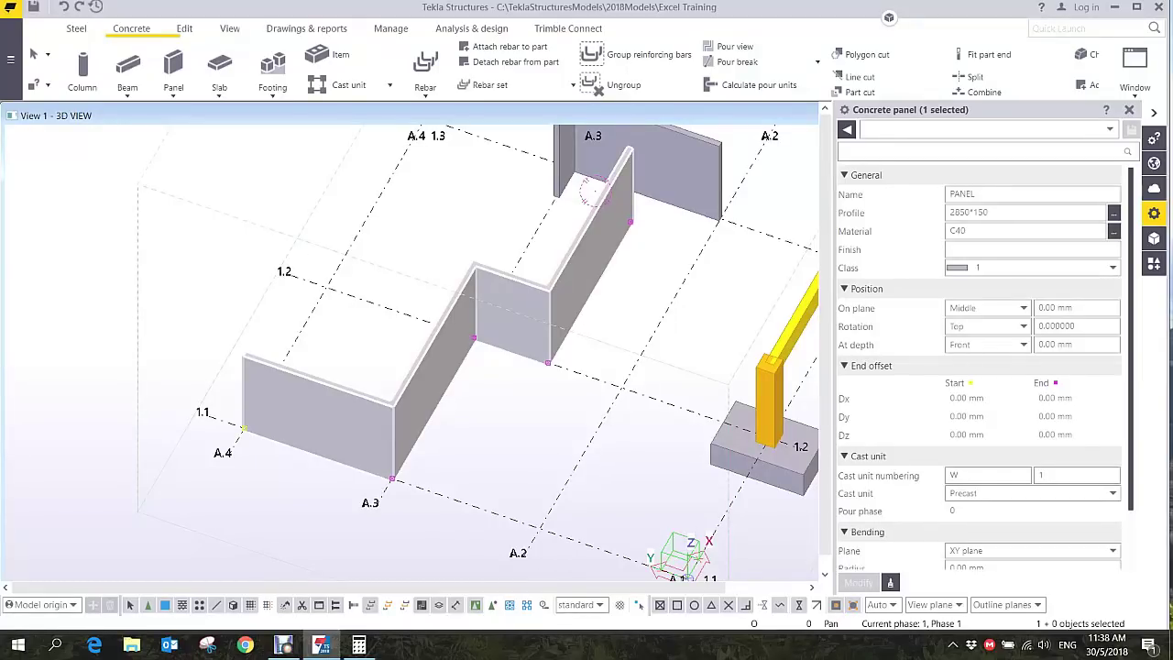
{"action": "scroll", "coordinate": [467, 357], "scroll_direction": "up", "scroll_amount": 5}
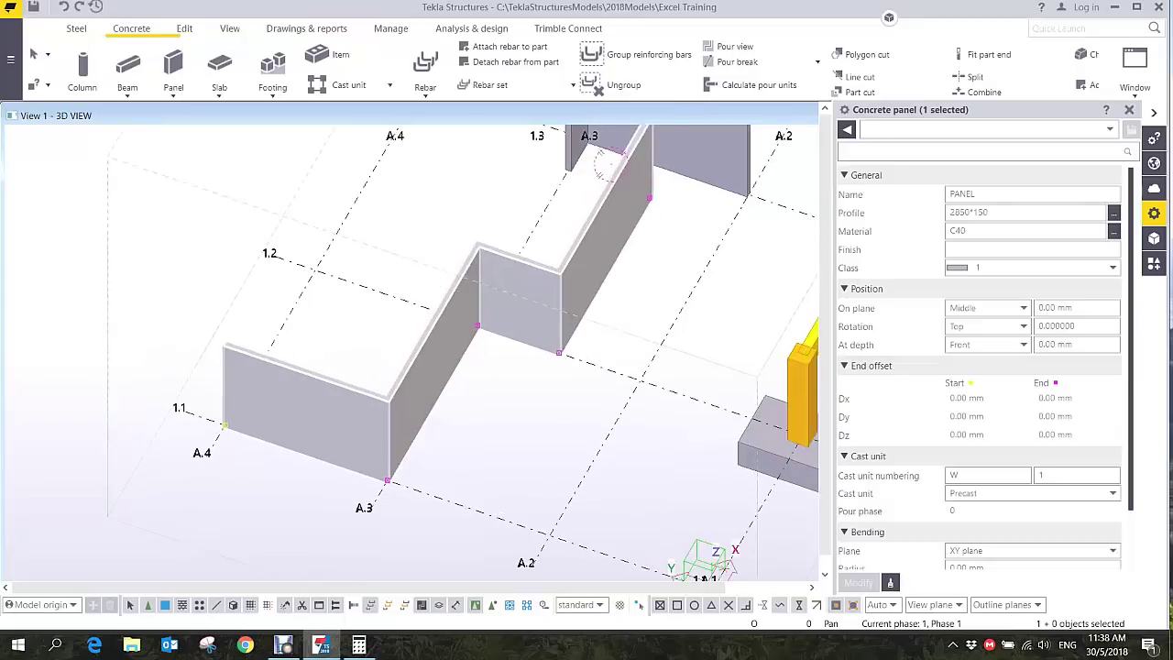
{"action": "scroll", "coordinate": [485, 352], "scroll_direction": "down", "scroll_amount": 4}
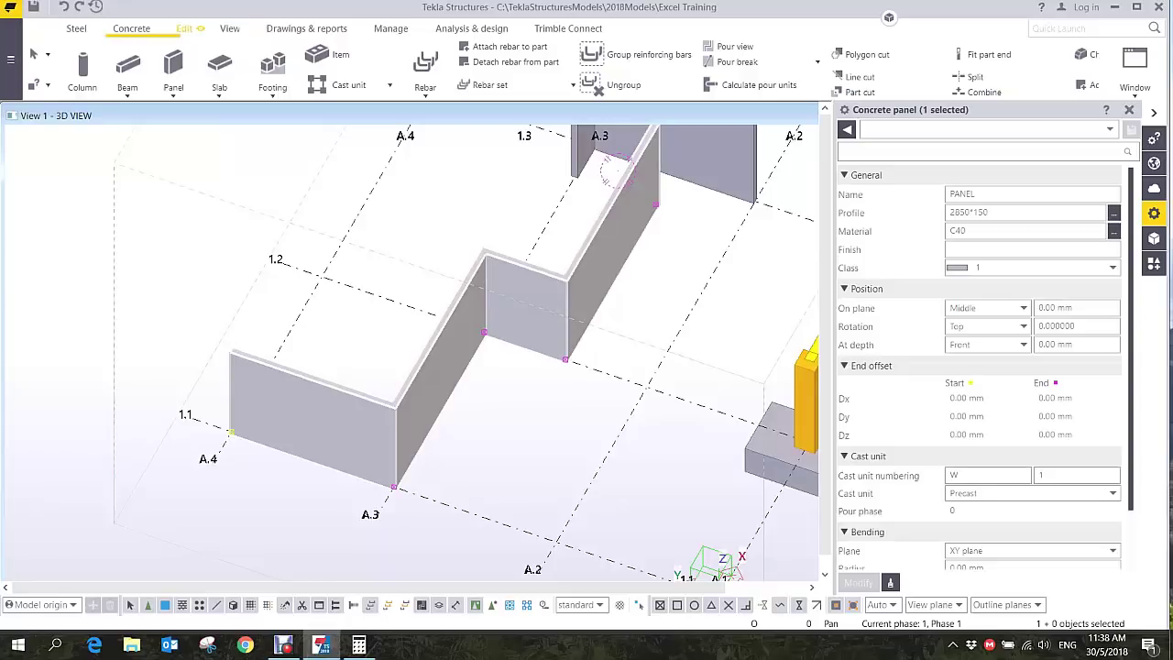
{"action": "left_click", "coordinate": [188, 28]}
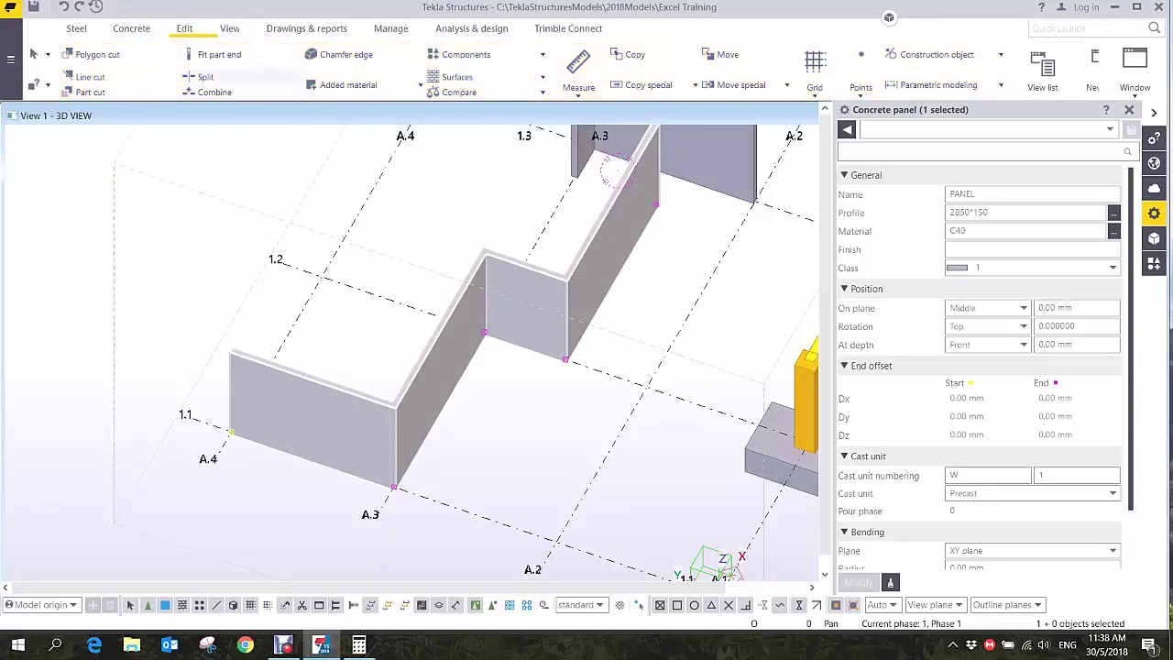
{"action": "left_click", "coordinate": [211, 77]}
{"action": "scroll", "coordinate": [503, 403], "scroll_direction": "up", "scroll_amount": 5}
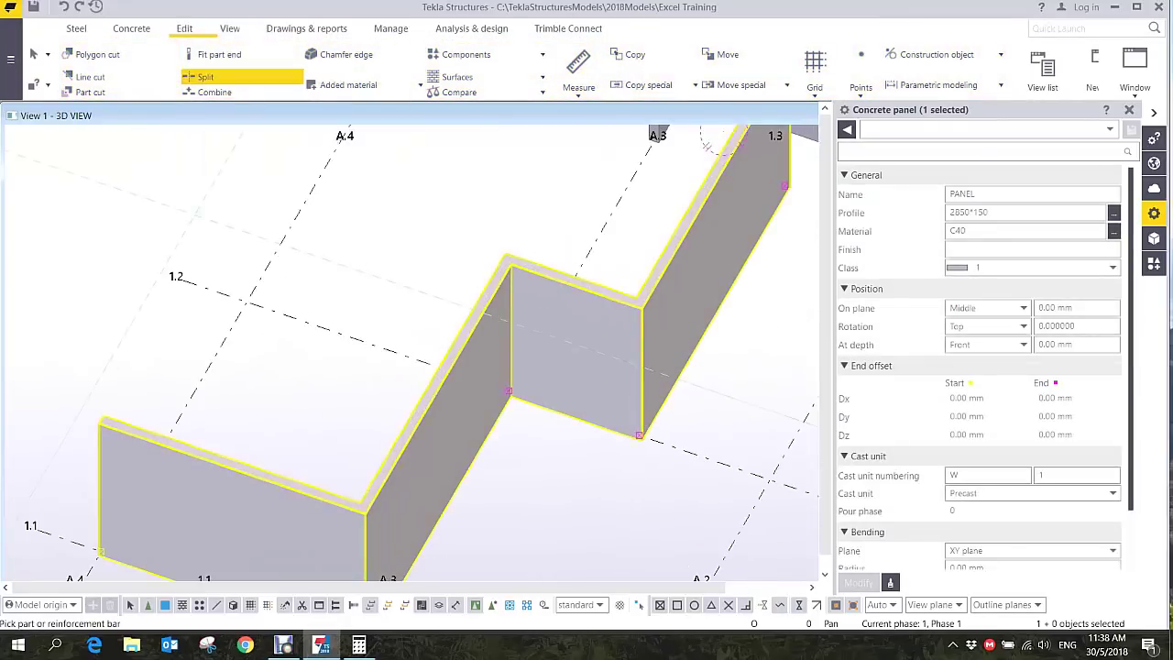
{"action": "scroll", "coordinate": [499, 403], "scroll_direction": "up", "scroll_amount": 3}
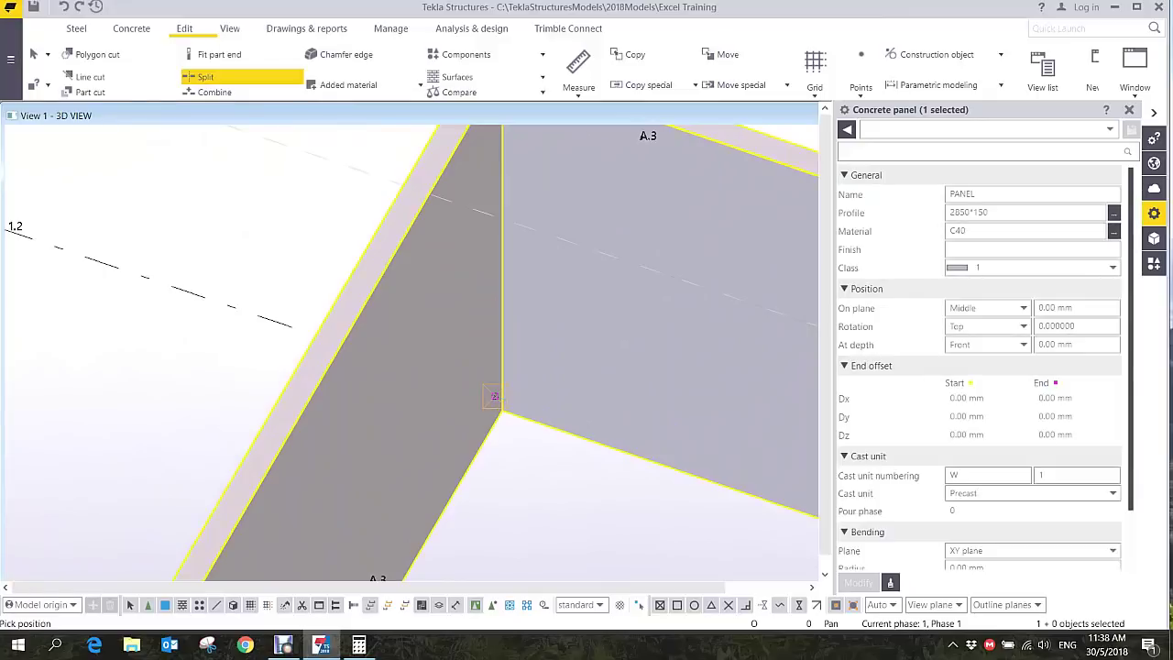
{"action": "scroll", "coordinate": [493, 396], "scroll_direction": "down", "scroll_amount": 4}
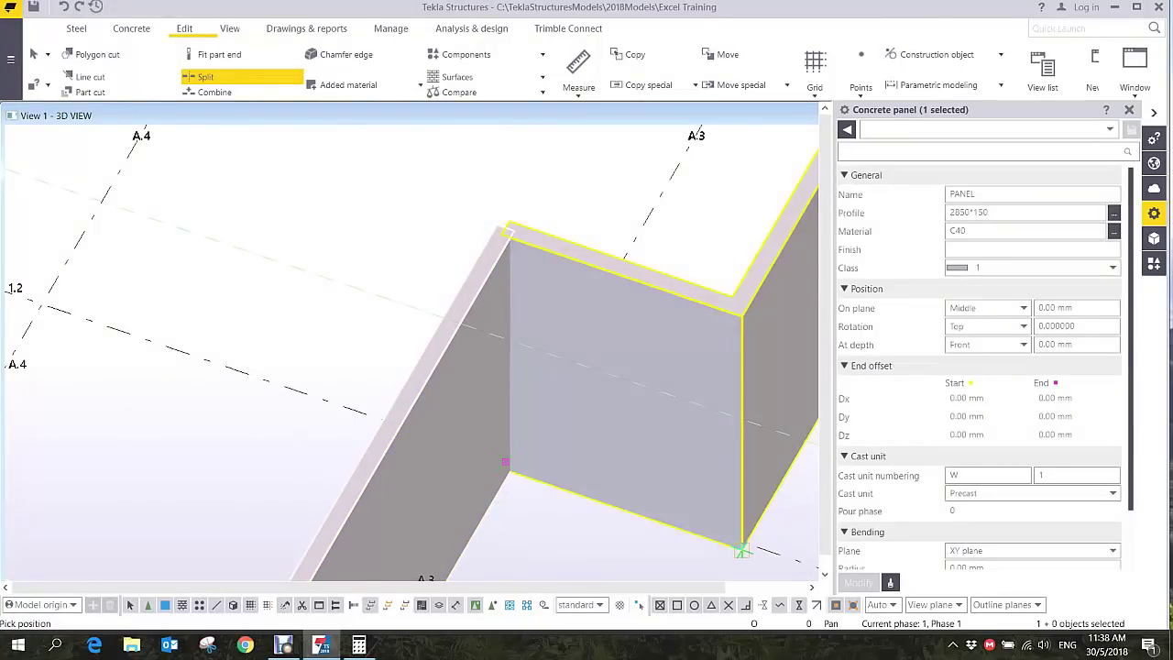
{"action": "middle_click_drag", "start_coordinate": [524, 502], "coordinate": [387, 364]}
{"action": "scroll", "coordinate": [550, 343], "scroll_direction": "down", "scroll_amount": 2}
{"action": "right_click", "coordinate": [581, 317]}
{"action": "left_click", "coordinate": [612, 324]}
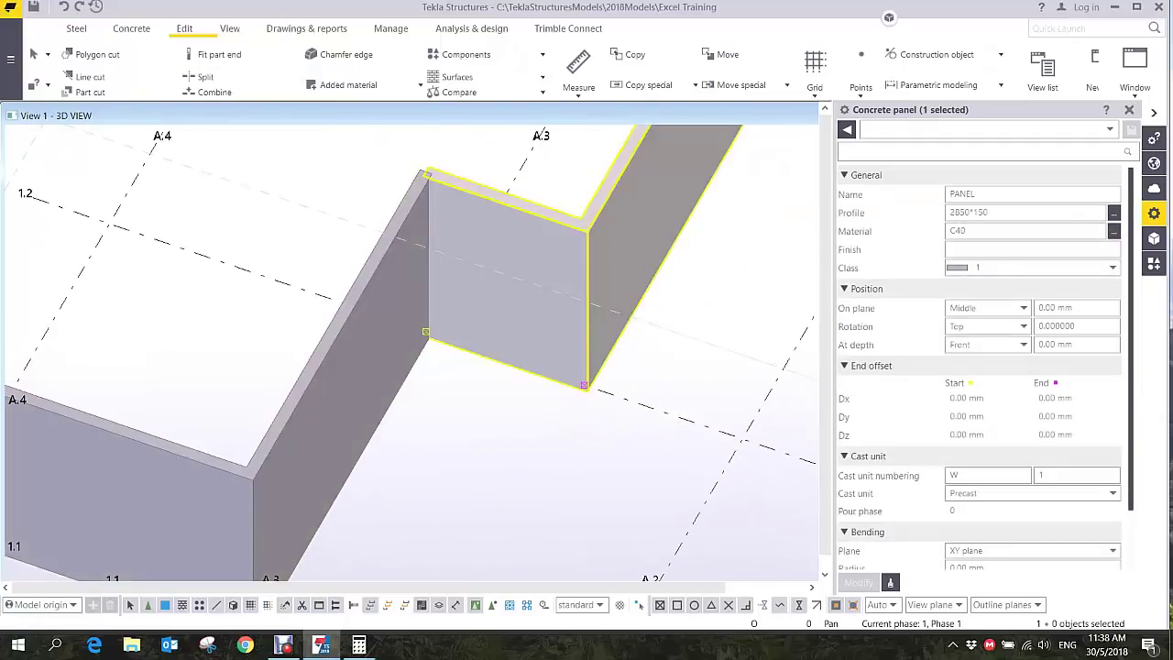
Split the stepped panel at its outer corner on grid line 1.2, where the leg toward 1.3 begins.
{"action": "left_click", "coordinate": [205, 76]}
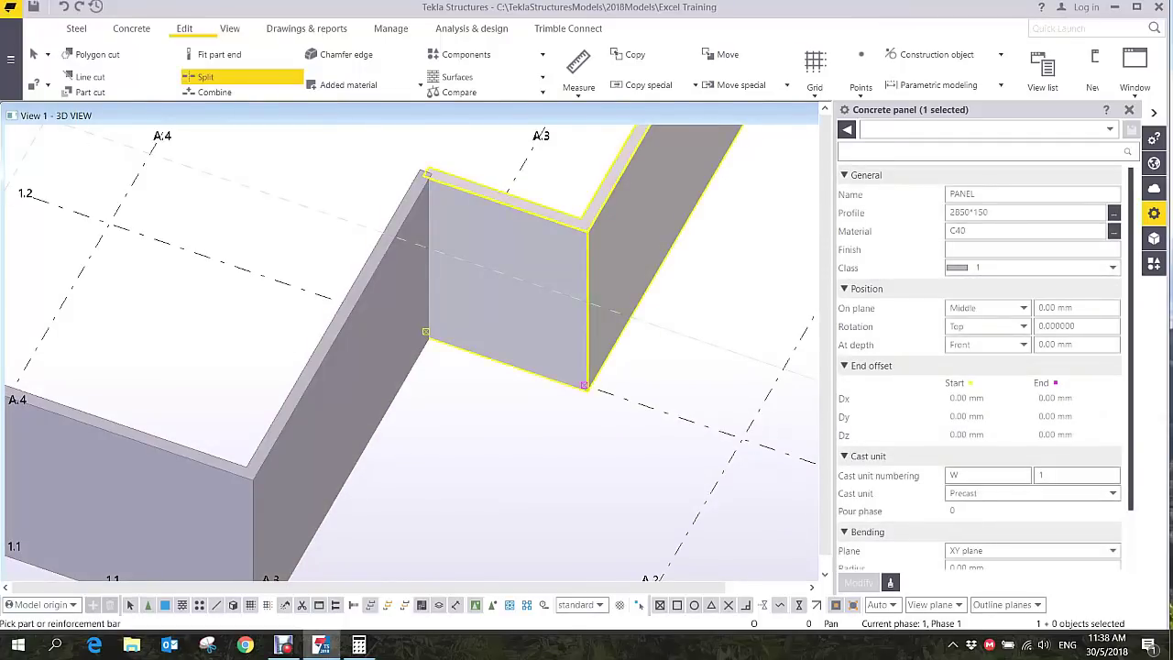
{"action": "left_click", "coordinate": [584, 386]}
{"action": "scroll", "coordinate": [544, 201], "scroll_direction": "up", "scroll_amount": 3}
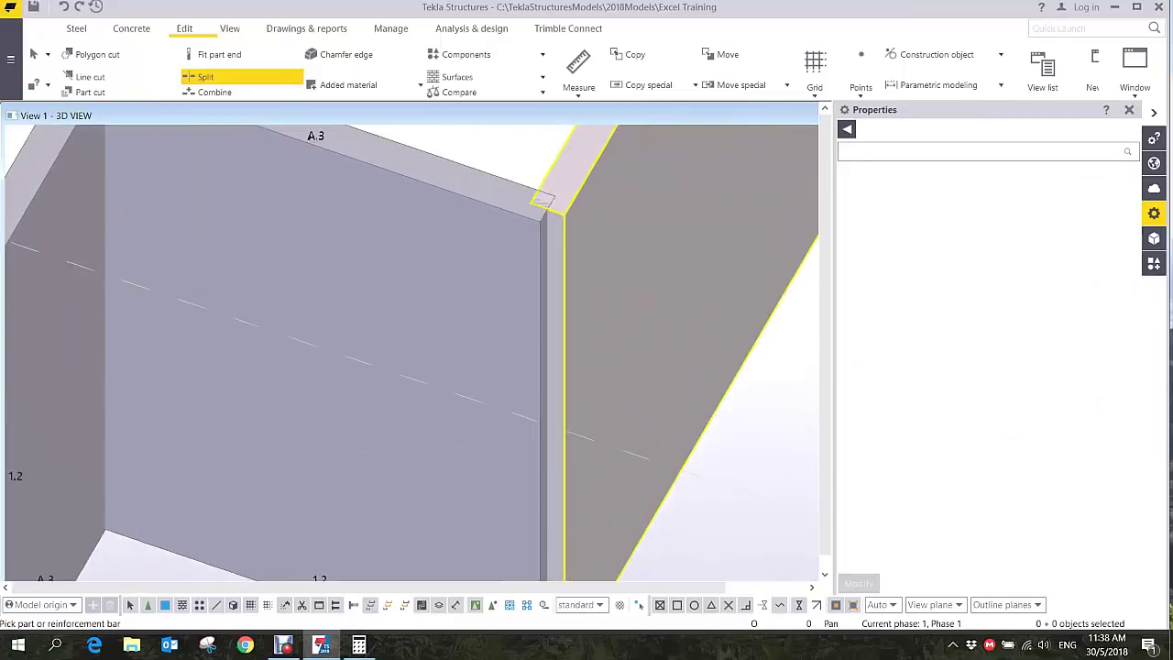
{"action": "scroll", "coordinate": [550, 211], "scroll_direction": "down", "scroll_amount": 5}
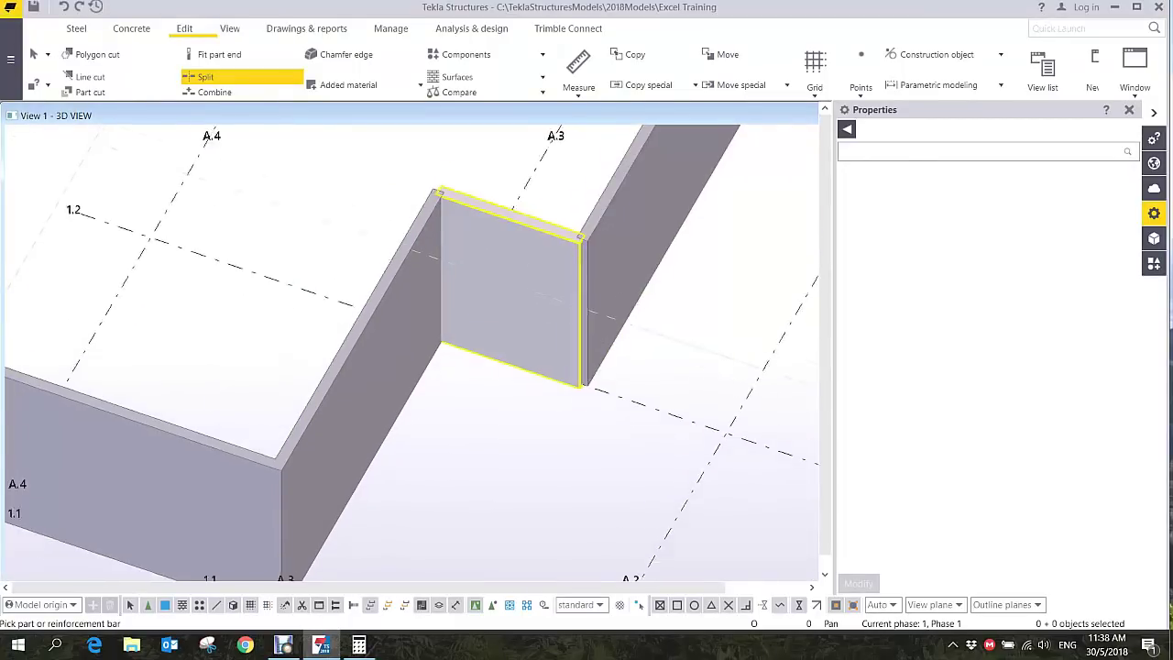
Split the L-shaped part at 1.1/A.3 partway along its 1.1 leg and again partway along its A.3 leg.
{"action": "scroll", "coordinate": [577, 204], "scroll_direction": "down", "scroll_amount": 2}
{"action": "middle_click_drag", "start_coordinate": [394, 426], "coordinate": [550, 350]}
{"action": "left_click", "coordinate": [550, 352]}
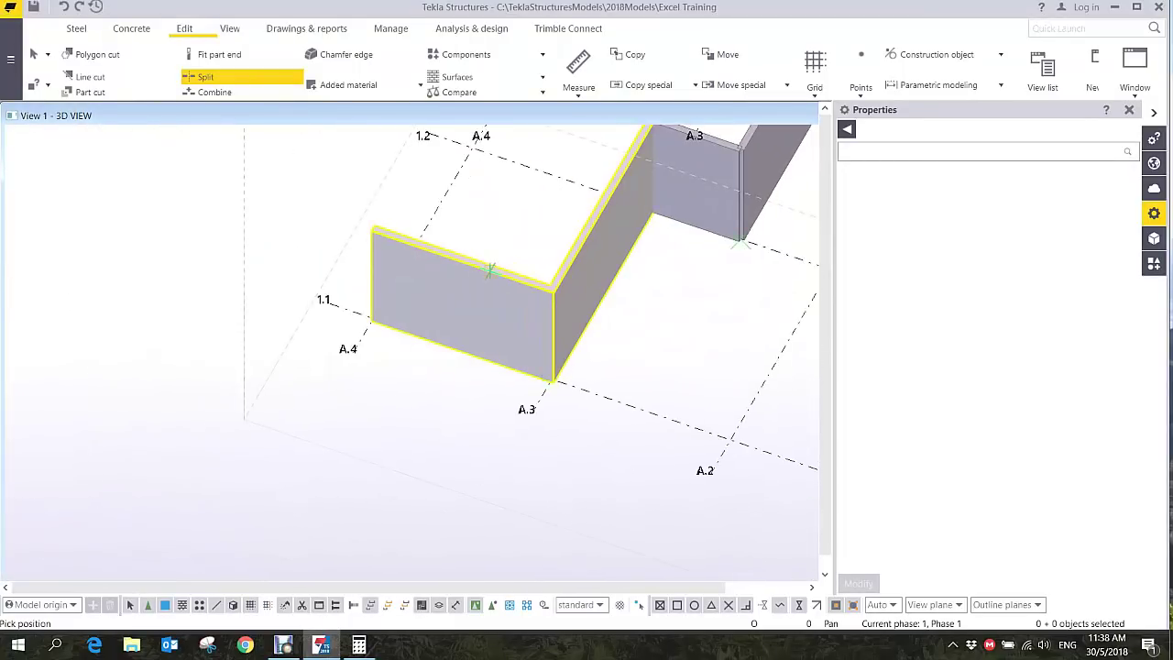
{"action": "left_click", "coordinate": [489, 269]}
{"action": "left_click", "coordinate": [583, 242]}
{"action": "left_click", "coordinate": [584, 240]}
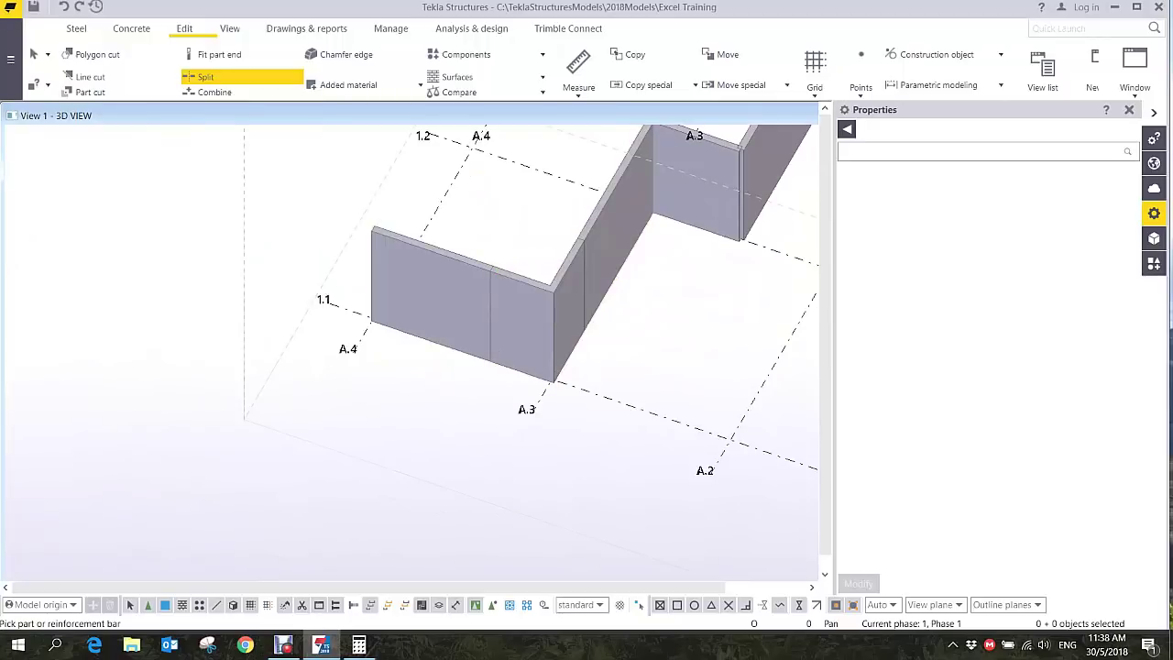
{"action": "right_click", "coordinate": [535, 178]}
{"action": "left_click", "coordinate": [579, 189]}
Examine the separate parts of the split stepped panel, selecting the one along A.3 that reaches grid line 1.2.
{"action": "middle_click_drag", "start_coordinate": [586, 188], "coordinate": [512, 235]}
{"action": "scroll", "coordinate": [535, 321], "scroll_direction": "down", "scroll_amount": 4}
{"action": "scroll", "coordinate": [582, 282], "scroll_direction": "up", "scroll_amount": 3}
{"action": "middle_click_drag", "start_coordinate": [582, 282], "coordinate": [438, 363]}
{"action": "scroll", "coordinate": [437, 363], "scroll_direction": "down", "scroll_amount": 4}
{"action": "middle_click_drag", "start_coordinate": [562, 354], "coordinate": [385, 320], "text": "ctrl"}
{"action": "middle_click_drag", "start_coordinate": [642, 324], "coordinate": [506, 289]}
{"action": "scroll", "coordinate": [507, 290], "scroll_direction": "up", "scroll_amount": 2}
{"action": "middle_click_drag", "start_coordinate": [540, 324], "coordinate": [746, 328], "text": "ctrl"}
{"action": "scroll", "coordinate": [318, 412], "scroll_direction": "up", "scroll_amount": 2}
{"action": "scroll", "coordinate": [637, 284], "scroll_direction": "up", "scroll_amount": 4}
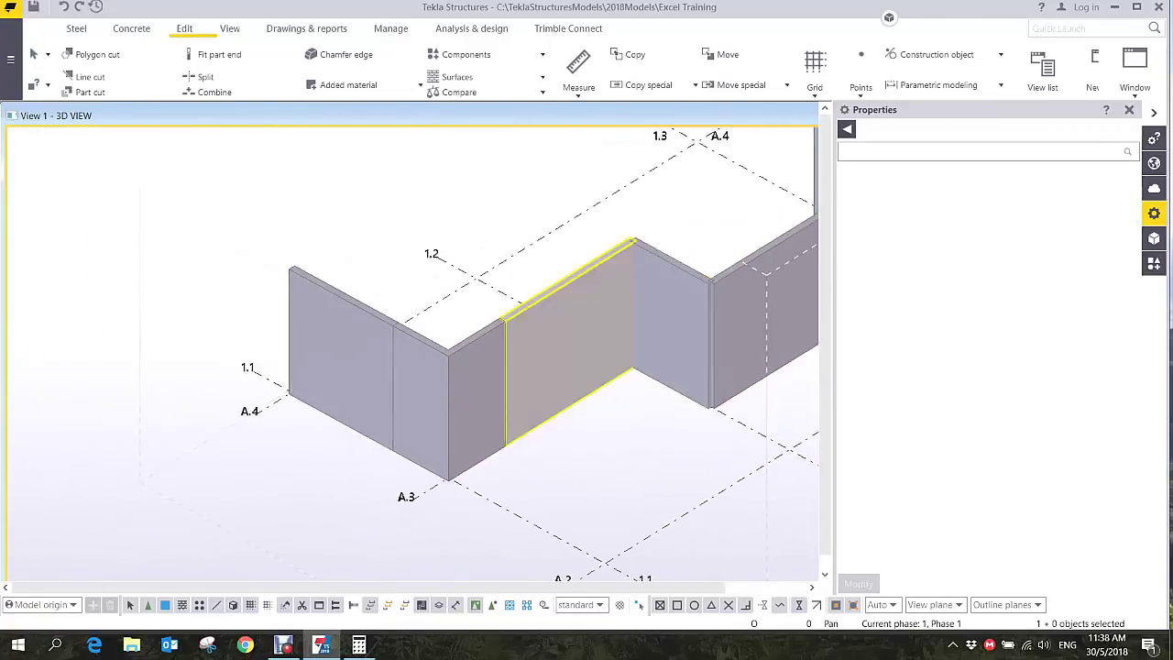
{"action": "right_click", "coordinate": [492, 244]}
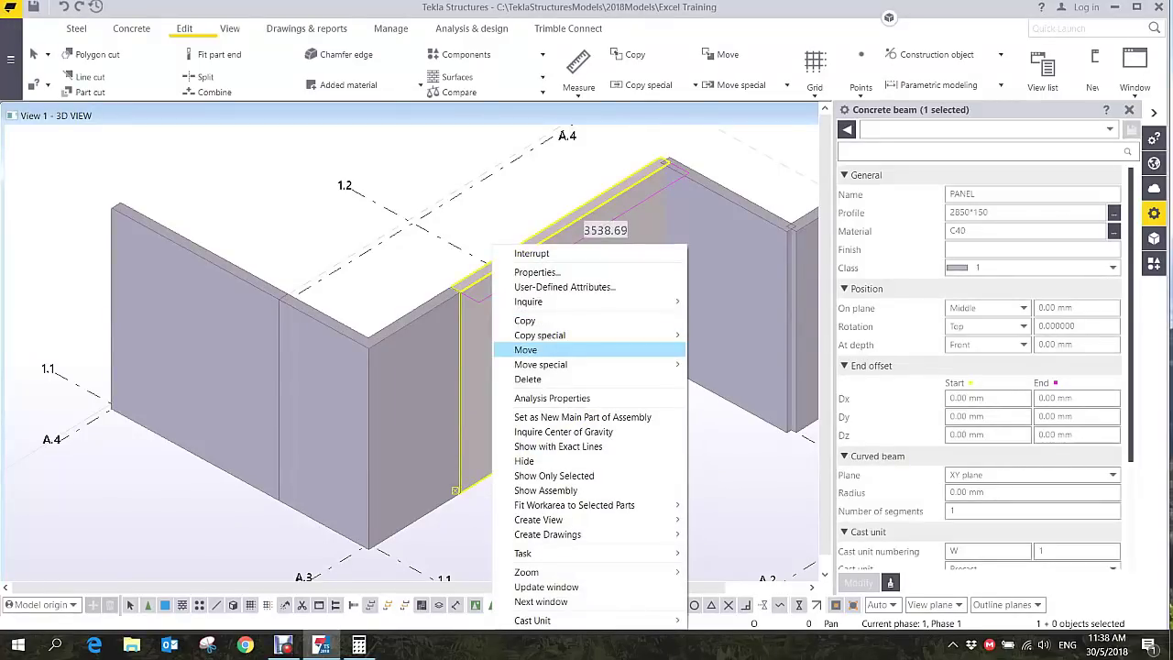
{"action": "left_click", "coordinate": [526, 350]}
Lengthen the straight panel on grid line 1.4 by moving its end point from A.3 along 1.4 toward A.4.
{"action": "middle_click_drag", "start_coordinate": [526, 349], "coordinate": [489, 376]}
{"action": "scroll", "coordinate": [499, 320], "scroll_direction": "down", "scroll_amount": 3}
{"action": "middle_click_drag", "start_coordinate": [518, 314], "coordinate": [674, 315], "text": "ctrl"}
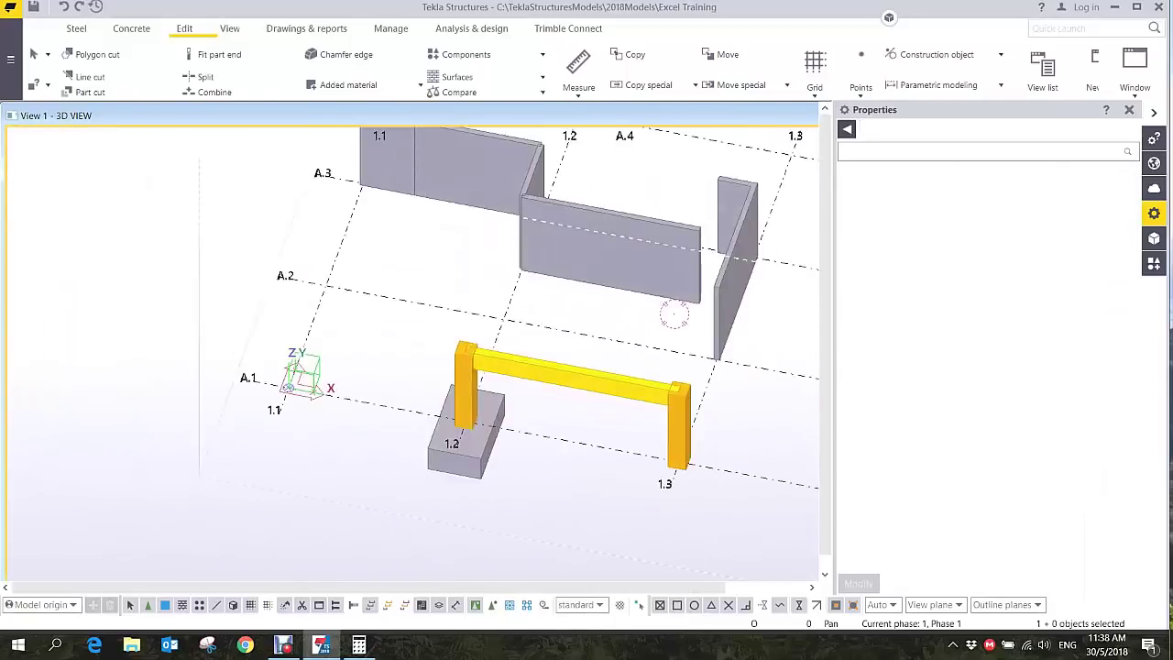
{"action": "middle_click_drag", "start_coordinate": [454, 431], "coordinate": [367, 426], "text": "ctrl"}
{"action": "middle_click_drag", "start_coordinate": [770, 350], "coordinate": [407, 352]}
{"action": "scroll", "coordinate": [600, 354], "scroll_direction": "up", "scroll_amount": 4}
{"action": "middle_click_drag", "start_coordinate": [353, 403], "coordinate": [380, 332]}
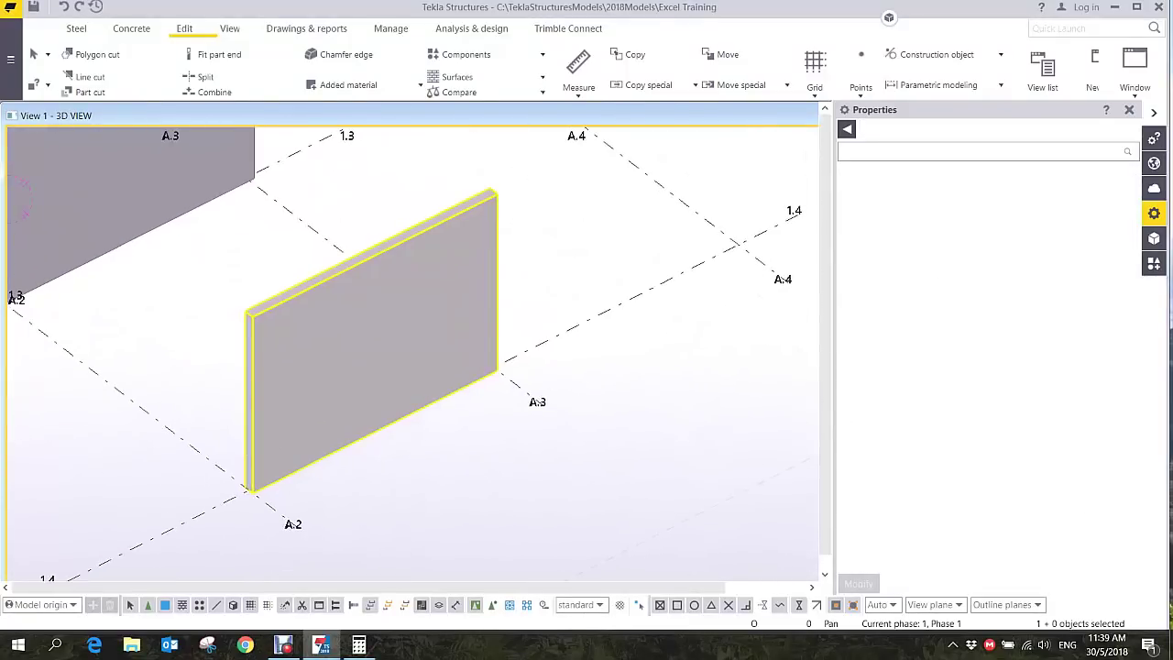
{"action": "left_click", "coordinate": [494, 370]}
{"action": "right_click", "coordinate": [494, 370]}
{"action": "left_click", "coordinate": [529, 458]}
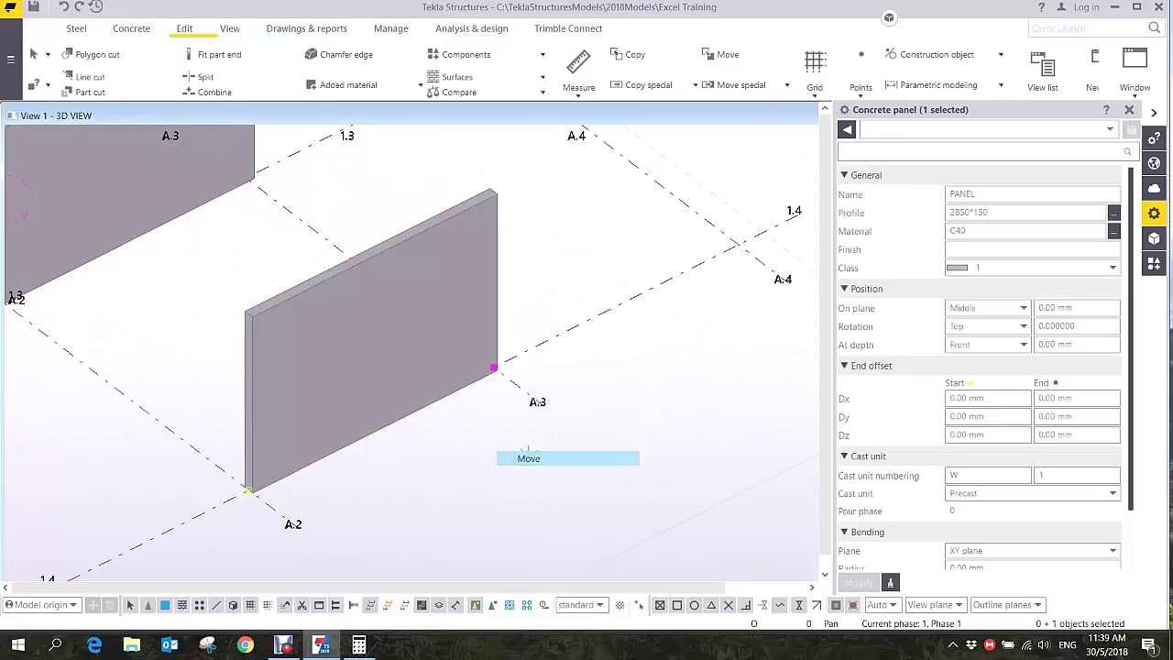
{"action": "left_click", "coordinate": [494, 368]}
{"action": "left_click", "coordinate": [665, 281]}
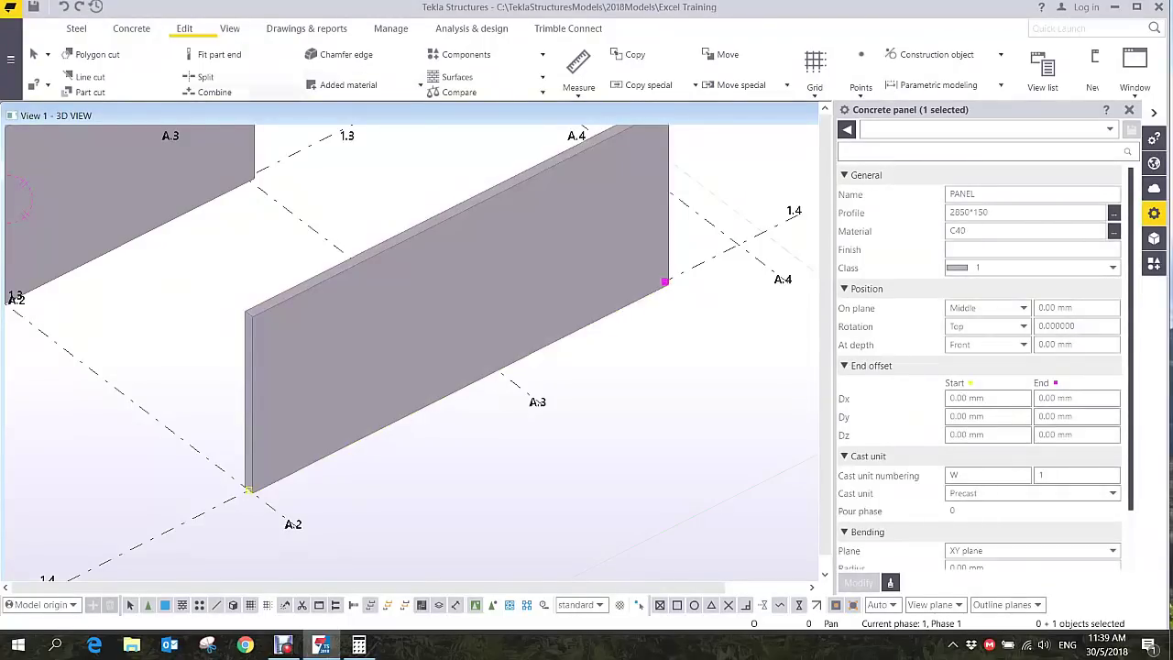
Split the straight panel on 1.4 into three parts at about 2020 mm and 4410 mm from A.2, and check each part.
{"action": "left_click", "coordinate": [205, 77]}
{"action": "left_click", "coordinate": [386, 247]}
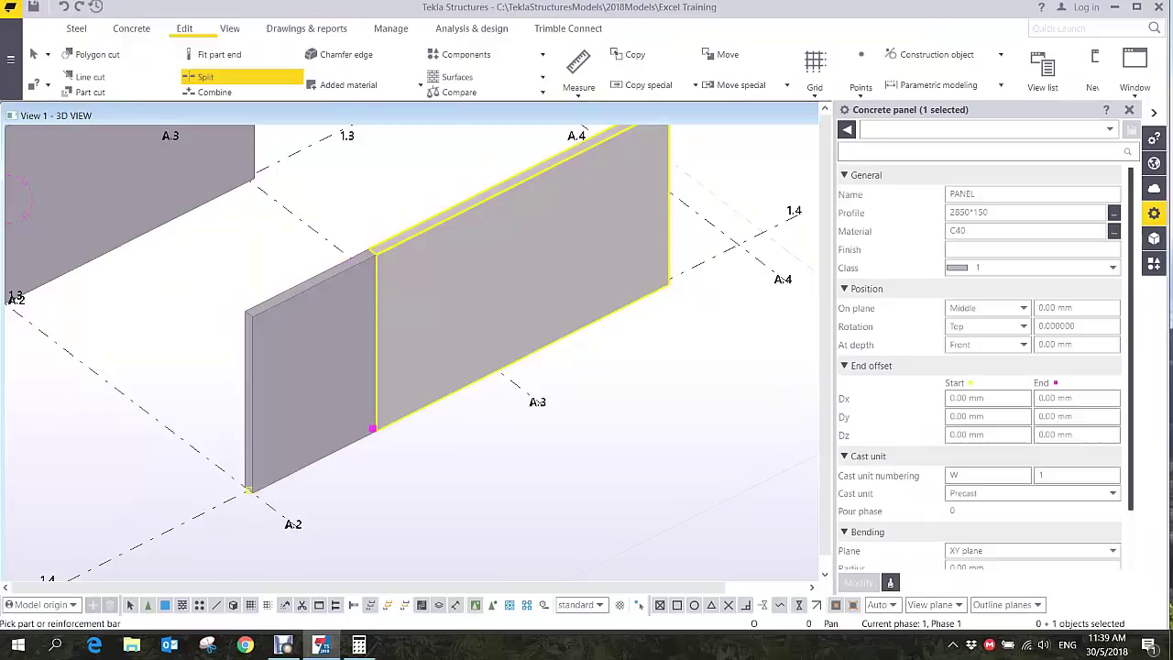
{"action": "left_click", "coordinate": [523, 185]}
{"action": "left_click", "coordinate": [523, 182]}
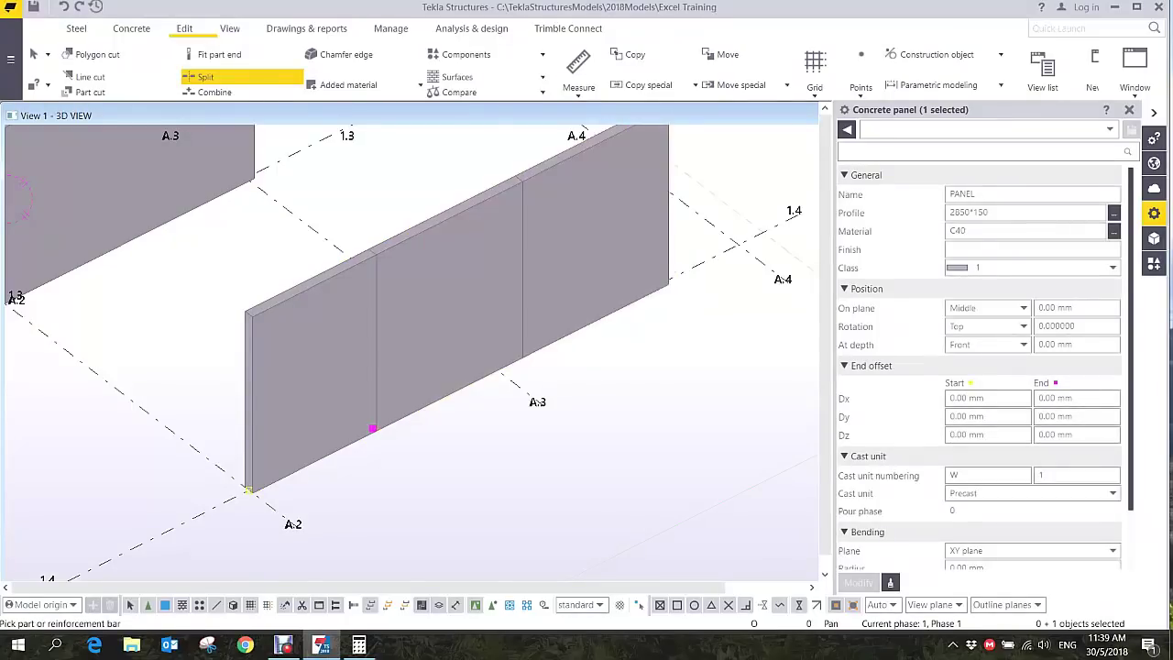
{"action": "right_click", "coordinate": [457, 158]}
{"action": "left_click", "coordinate": [485, 168]}
{"action": "left_click", "coordinate": [591, 220]}
{"action": "left_click", "coordinate": [449, 298]}
{"action": "left_click", "coordinate": [311, 385]}
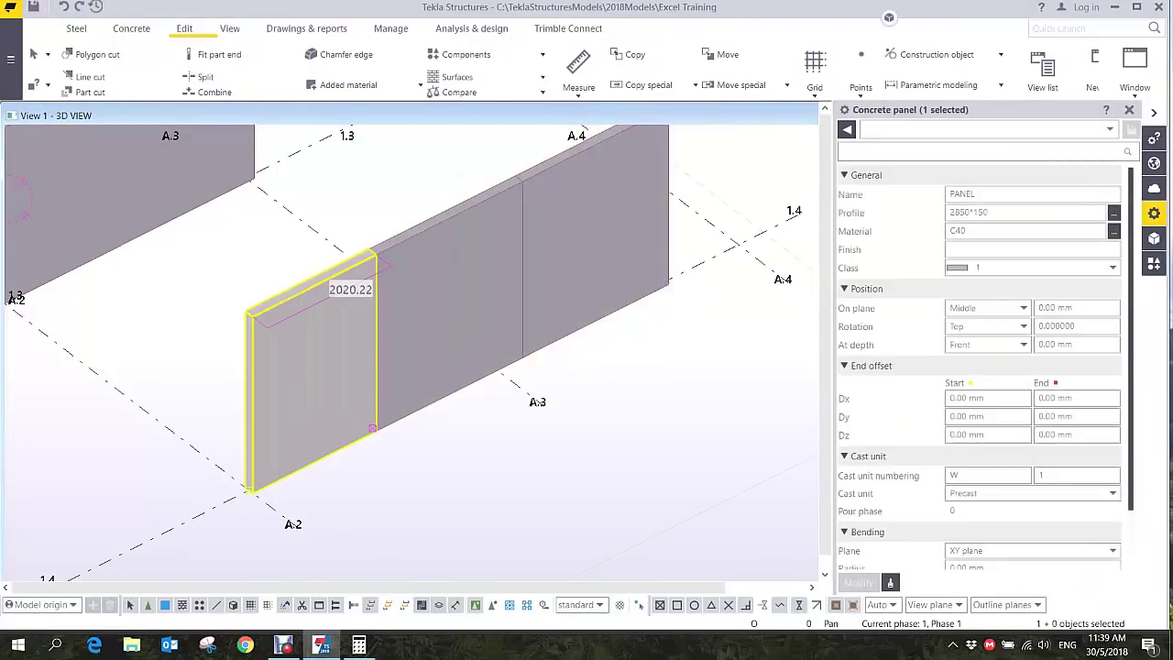
Combine the three parts along grid line 1.4 back into one straight panel, starting from the part at A.2.
{"action": "left_click", "coordinate": [214, 92]}
{"action": "left_click", "coordinate": [316, 352]}
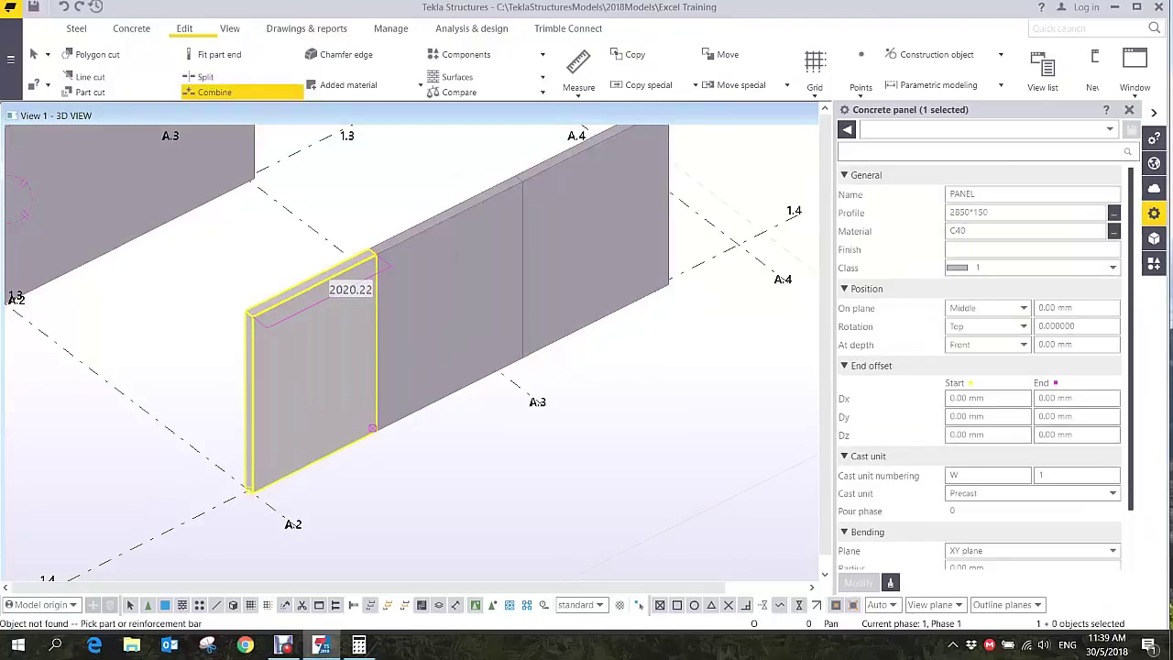
{"action": "left_click", "coordinate": [436, 316]}
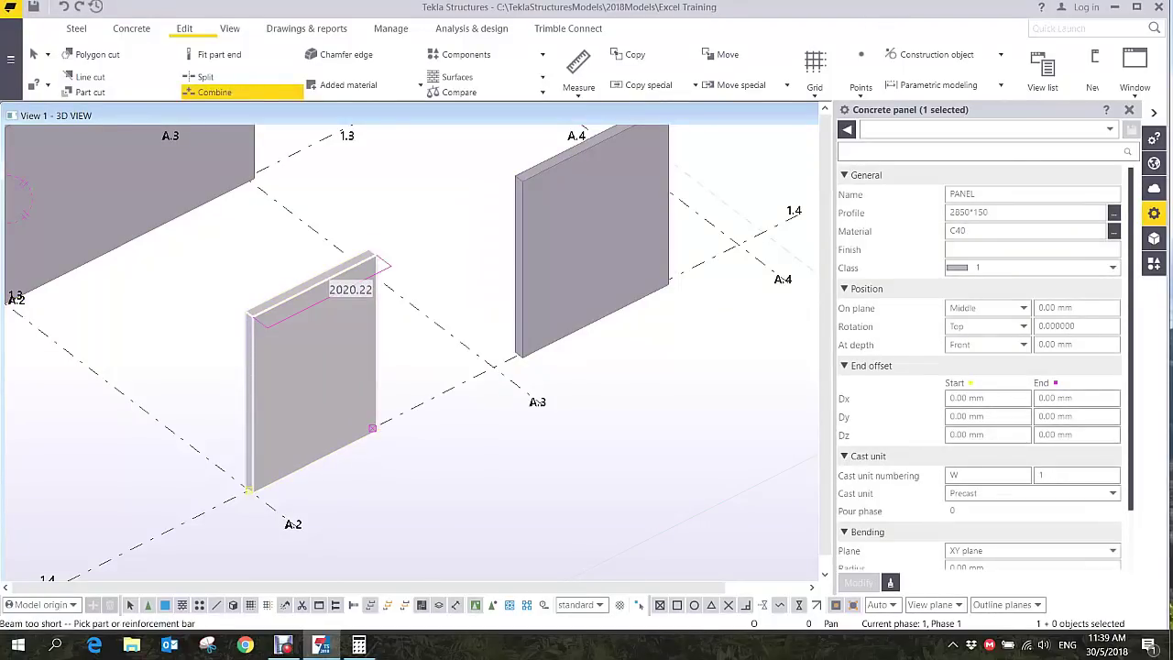
{"action": "key", "text": "Escape"}
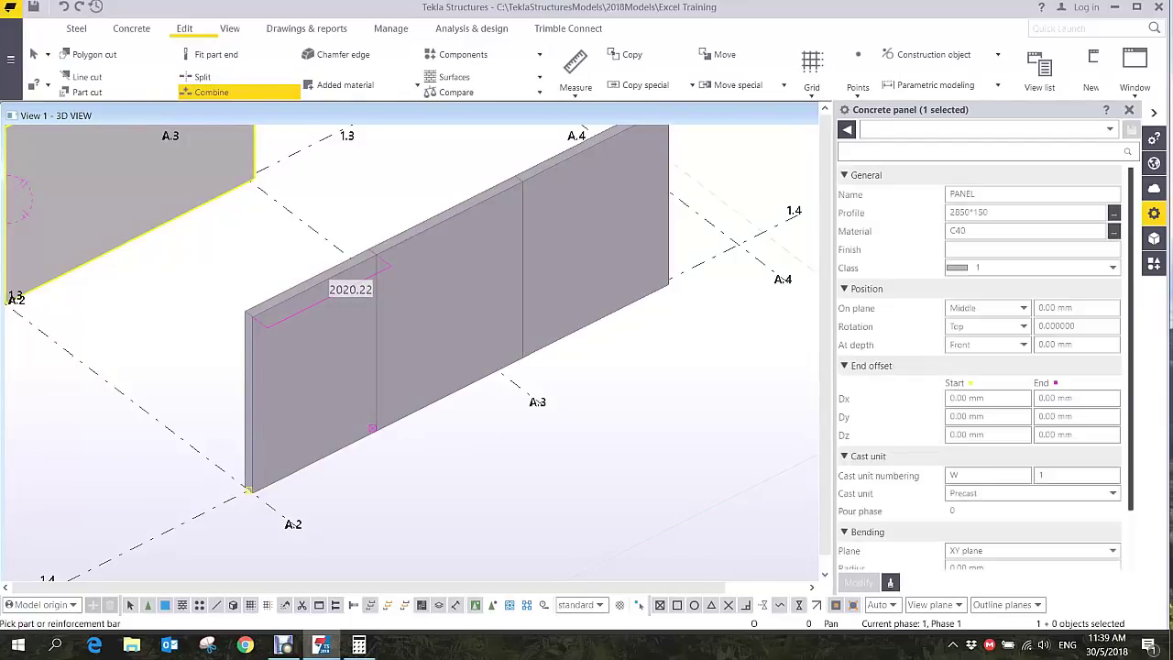
{"action": "left_click", "coordinate": [320, 366]}
{"action": "left_click", "coordinate": [445, 312]}
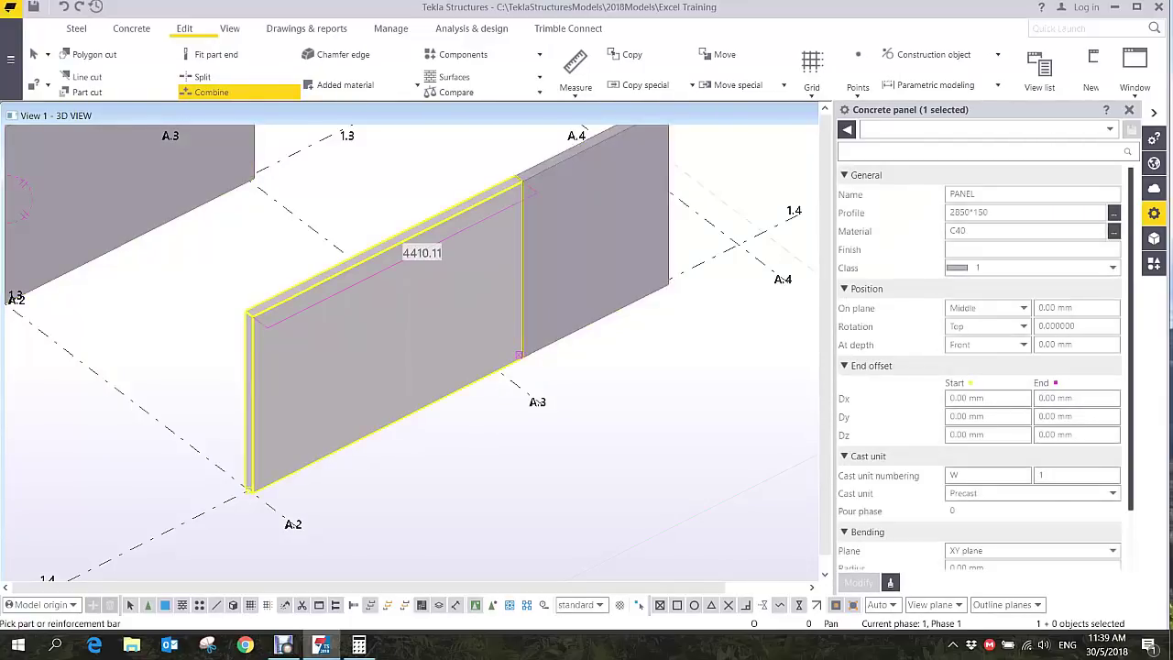
{"action": "left_click", "coordinate": [596, 248]}
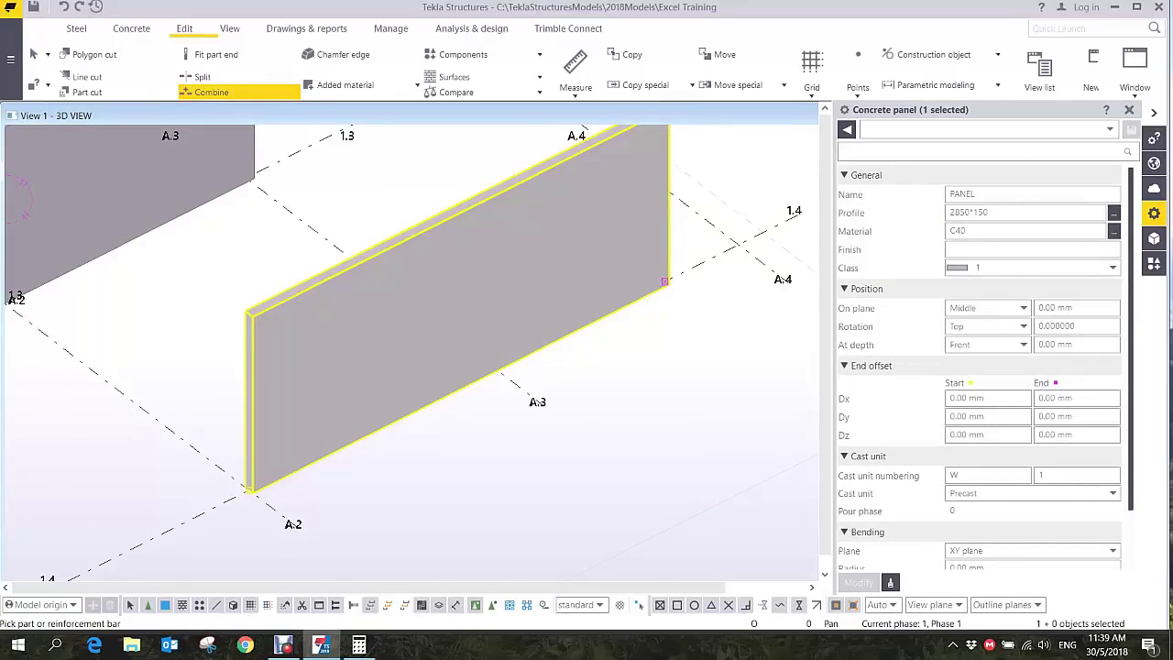
{"action": "scroll", "coordinate": [816, 419], "scroll_direction": "down", "scroll_amount": 2}
{"action": "right_click", "coordinate": [497, 168]}
{"action": "left_click", "coordinate": [541, 183]}
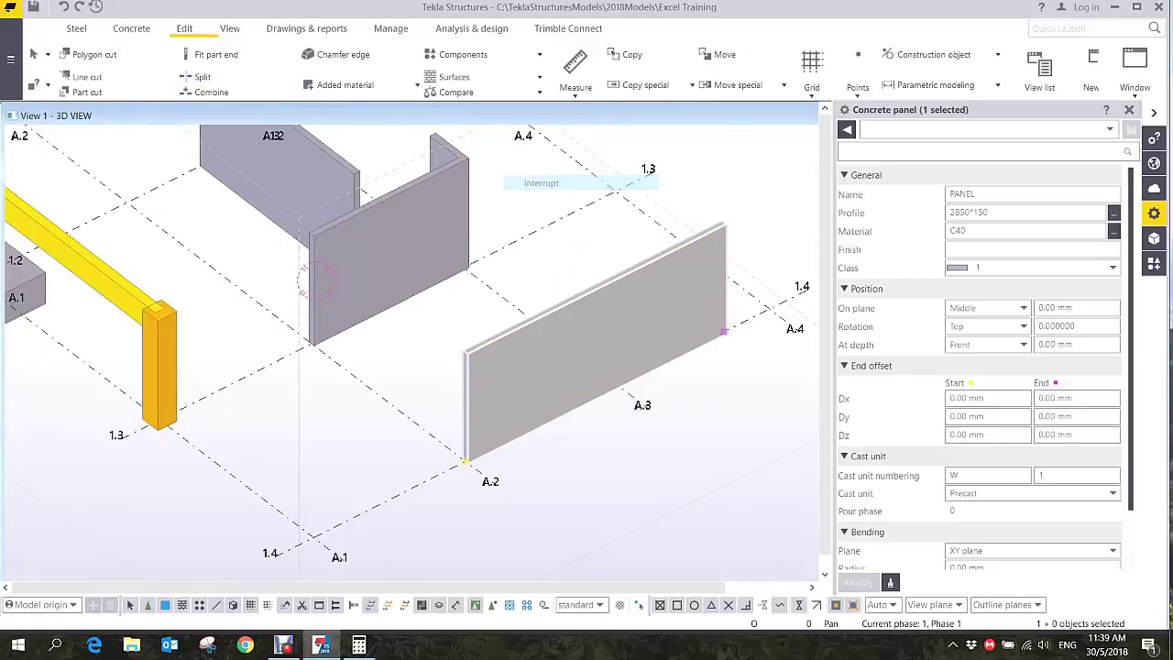
Fit the ends of the two overlapping panel parts at the outer corner on 1.2 to a diagonal line, forming a mitre.
{"action": "scroll", "coordinate": [316, 279], "scroll_direction": "up", "scroll_amount": 8}
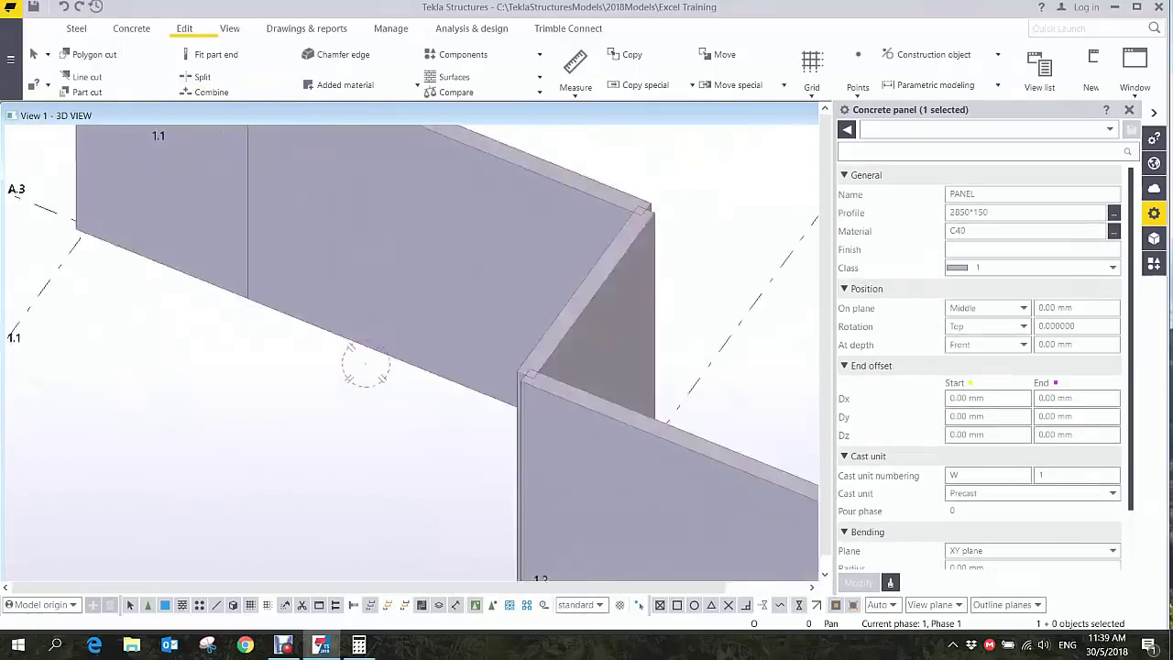
{"action": "middle_click_drag", "start_coordinate": [365, 364], "coordinate": [477, 366], "text": "ctrl"}
{"action": "mouse_move", "coordinate": [628, 279]}
{"action": "middle_mouse_down", "text": "ctrl"}
{"action": "mouse_move", "coordinate": [641, 243]}
{"action": "mouse_move", "coordinate": [632, 279]}
{"action": "middle_mouse_up", "text": "ctrl"}
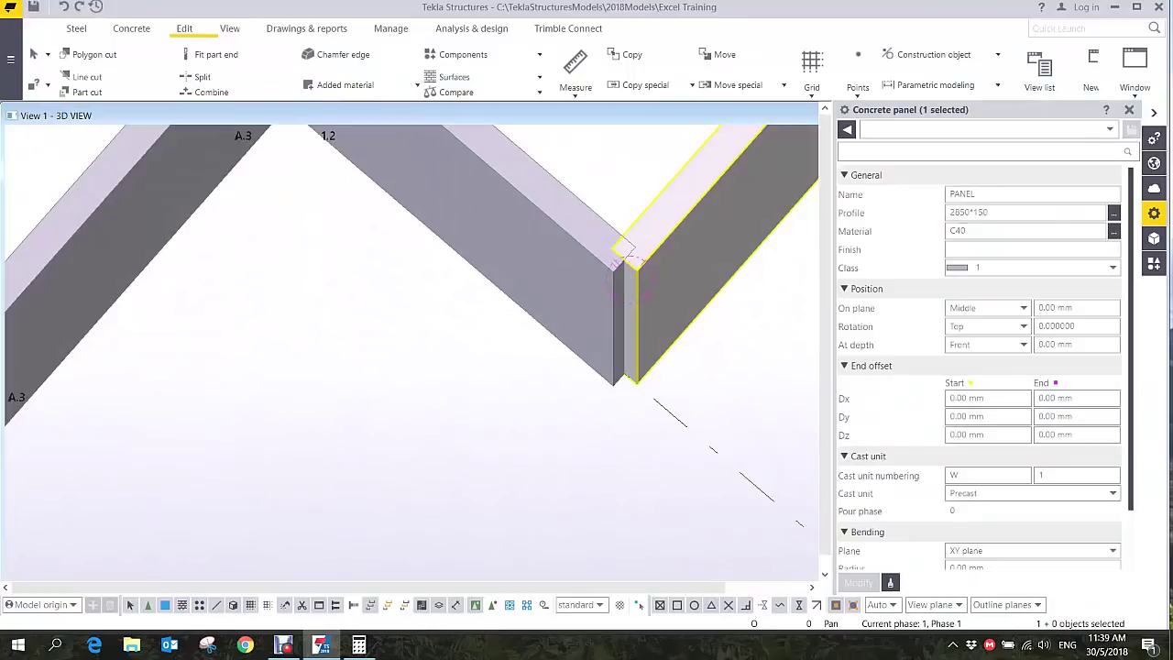
{"action": "key", "text": "ctrl+p"}
{"action": "scroll", "coordinate": [358, 385], "scroll_direction": "up", "scroll_amount": 6}
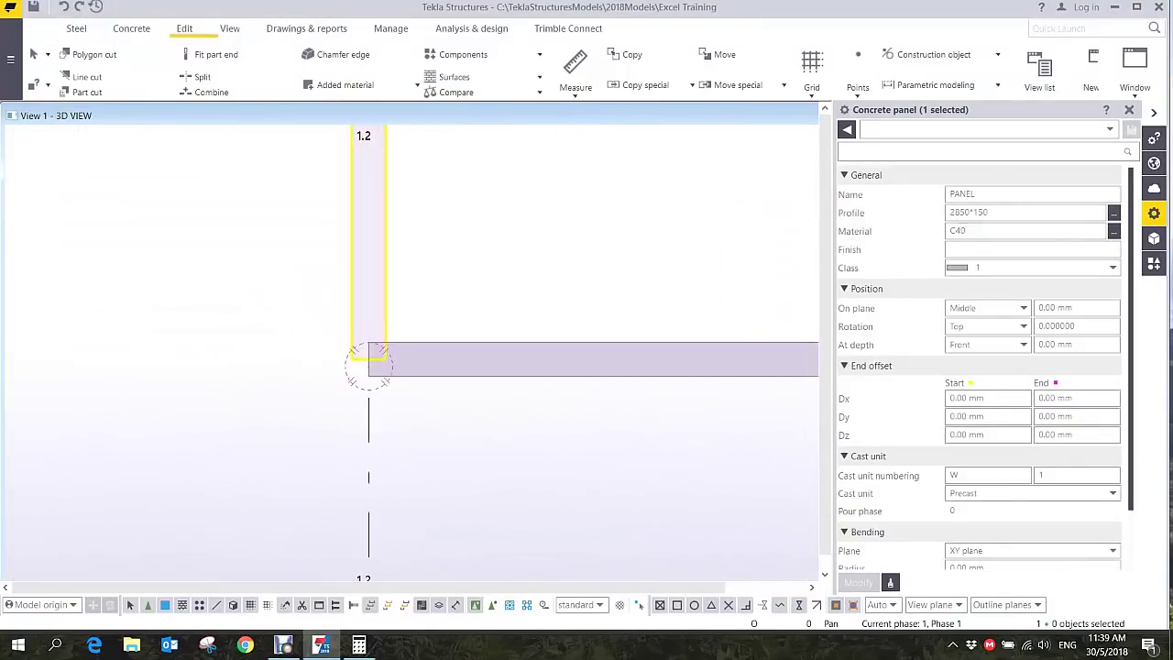
{"action": "scroll", "coordinate": [383, 359], "scroll_direction": "up", "scroll_amount": 2}
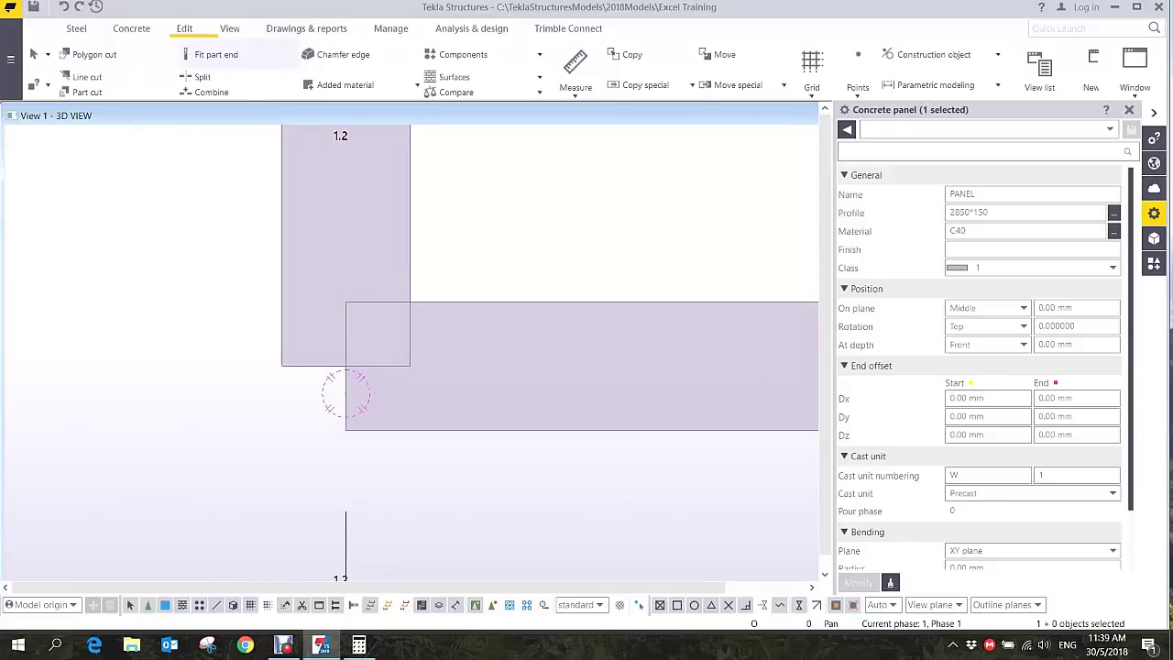
{"action": "left_click", "coordinate": [216, 55]}
{"action": "left_click_drag", "start_coordinate": [456, 253], "coordinate": [381, 339]}
{"action": "left_click", "coordinate": [409, 303]}
{"action": "left_click", "coordinate": [345, 367]}
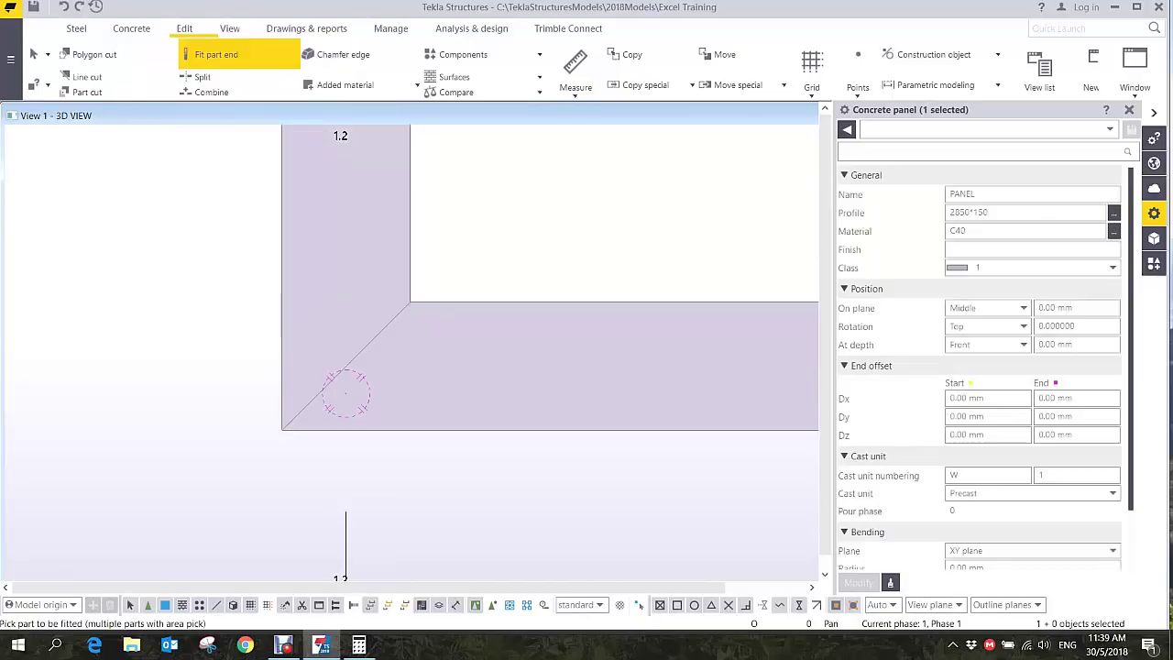
{"action": "right_click", "coordinate": [216, 276]}
{"action": "left_click", "coordinate": [257, 283]}
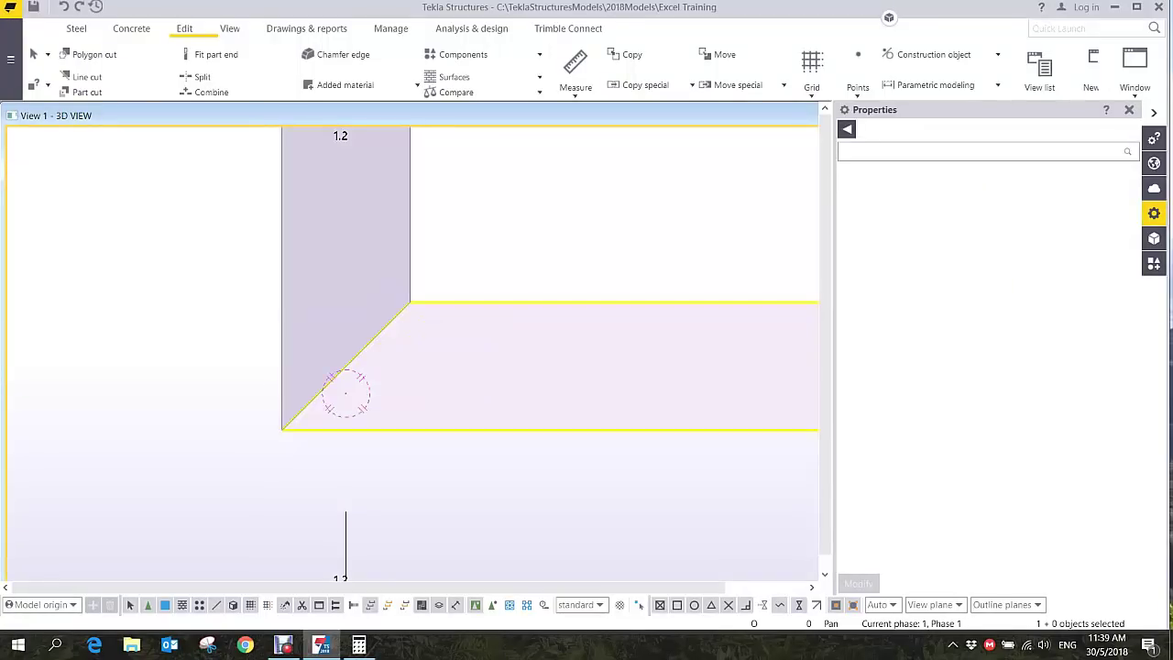
Temporarily hide the panel part running toward 1.3, examine the mitred end of the part on 1.2, and restore the hidden part.
{"action": "right_click", "coordinate": [425, 246]}
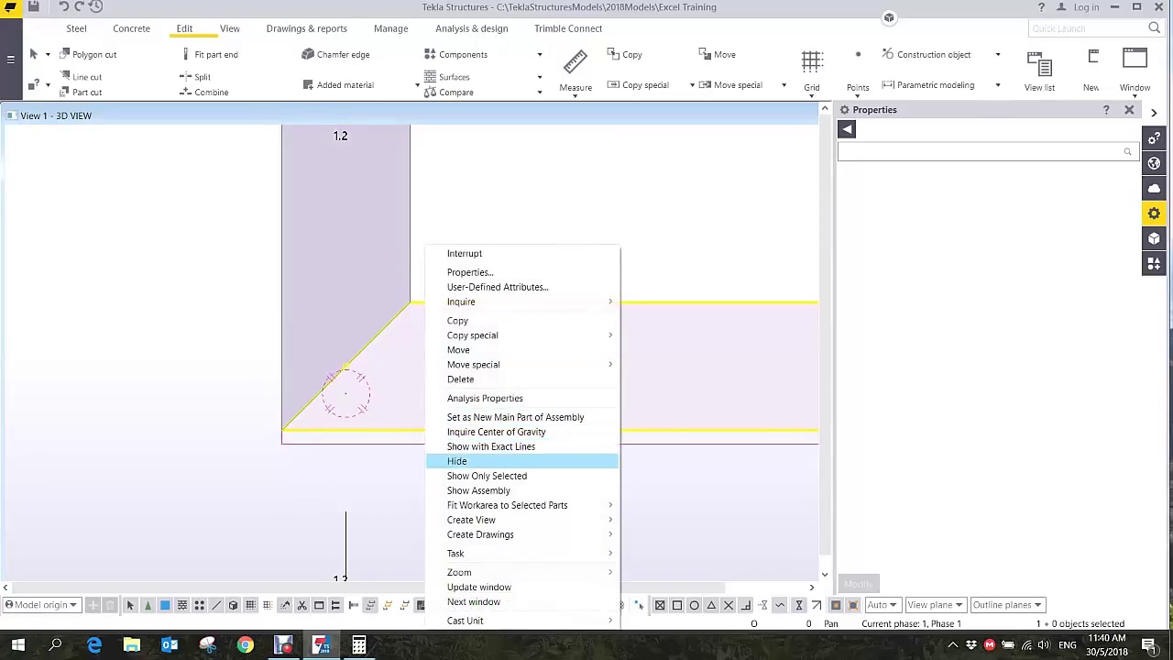
{"action": "left_click", "coordinate": [456, 461]}
{"action": "scroll", "coordinate": [366, 434], "scroll_direction": "down", "scroll_amount": 5}
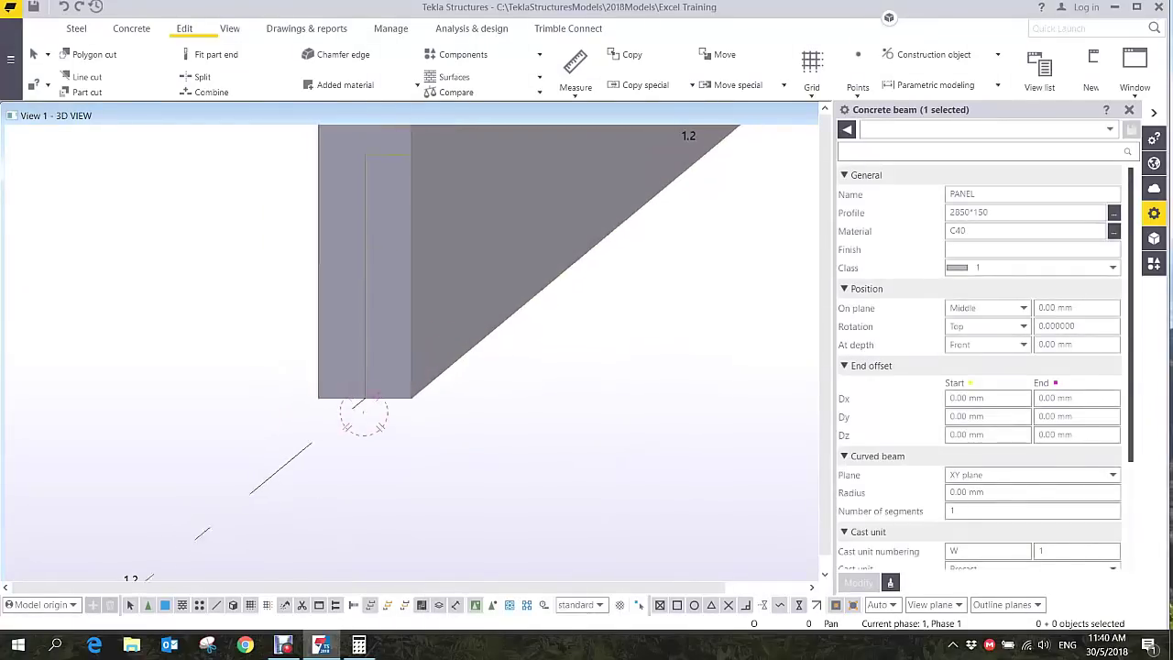
{"action": "middle_click_drag", "start_coordinate": [366, 434], "coordinate": [287, 363], "text": "ctrl"}
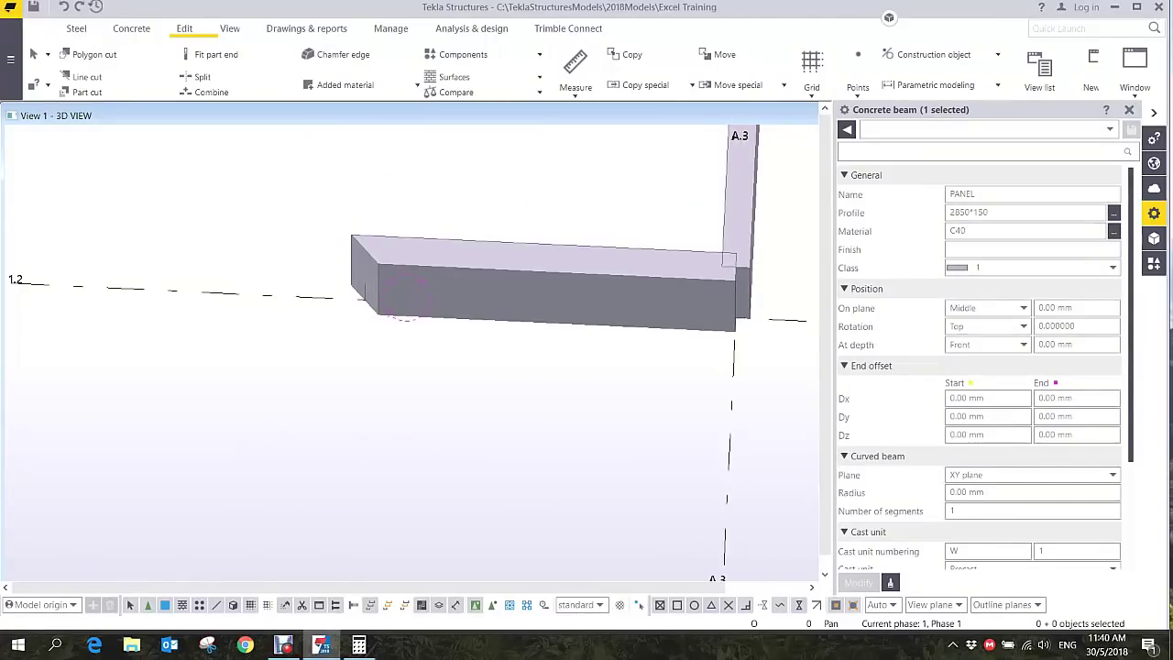
{"action": "right_click", "coordinate": [500, 261]}
{"action": "left_click", "coordinate": [541, 357]}
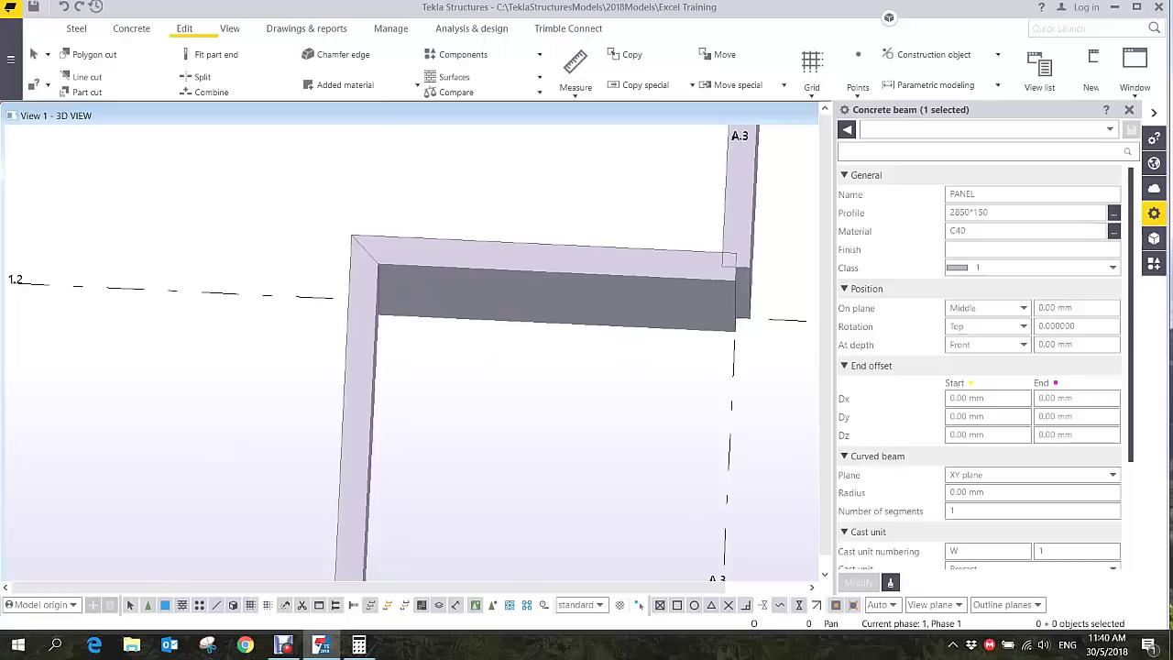
Examine the mitred corner joint on grid line 1.2 in plan and in 3D.
{"action": "key", "text": "ctrl+p"}
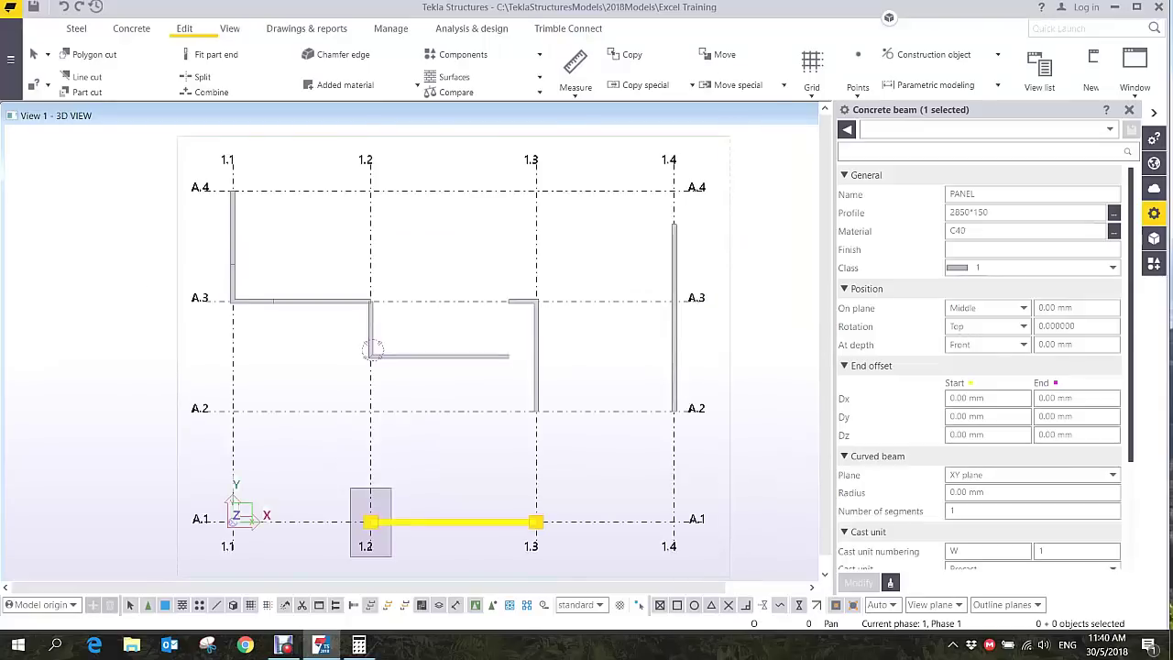
{"action": "scroll", "coordinate": [377, 336], "scroll_direction": "up", "scroll_amount": 5}
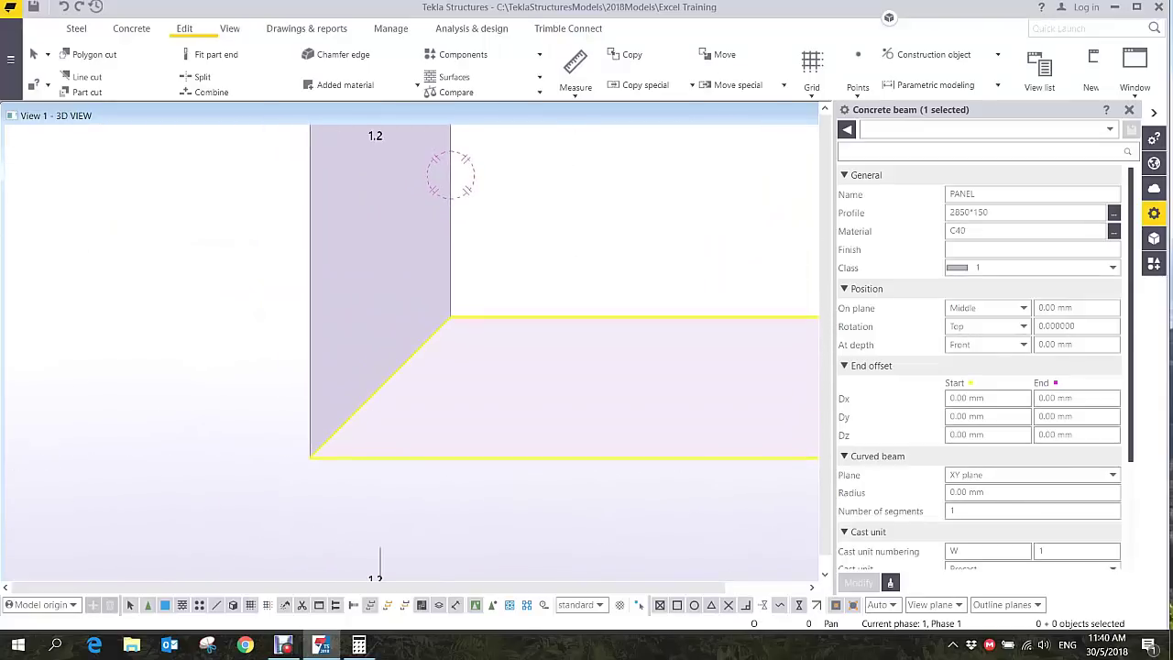
{"action": "scroll", "coordinate": [450, 174], "scroll_direction": "up", "scroll_amount": 4}
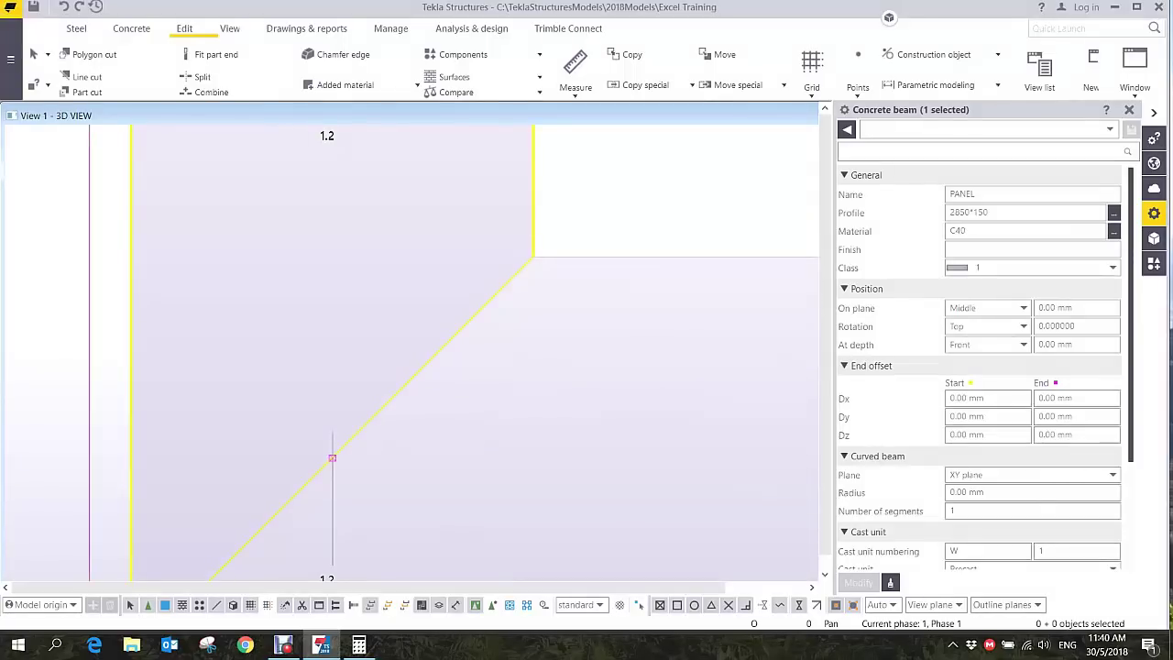
{"action": "scroll", "coordinate": [357, 434], "scroll_direction": "down", "scroll_amount": 5}
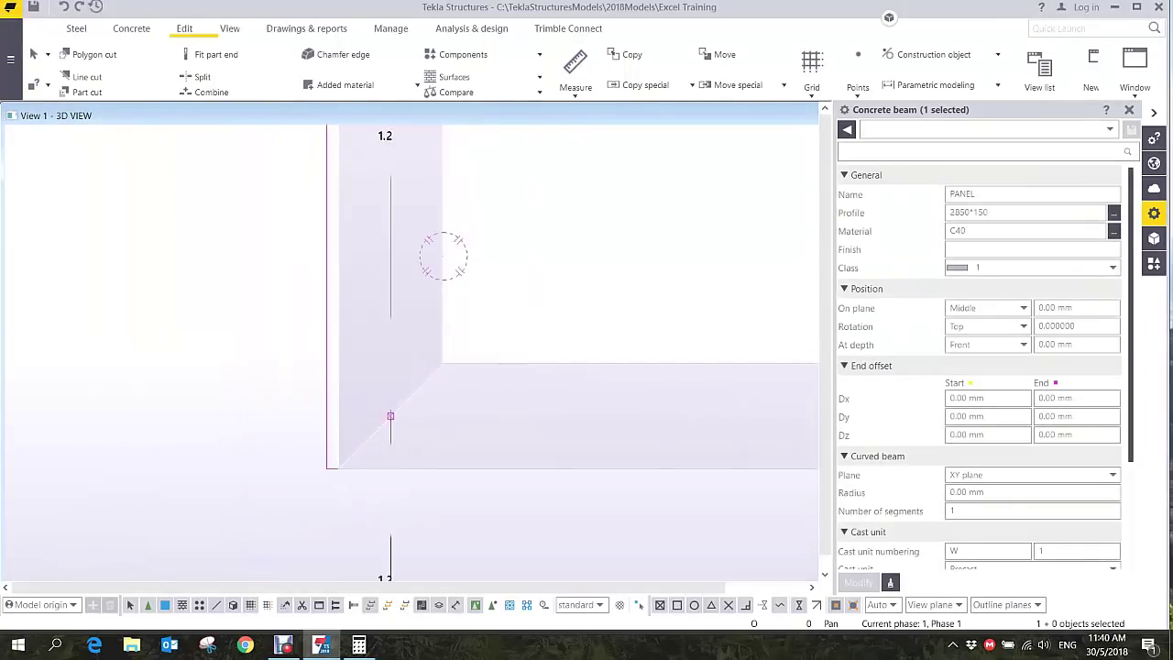
{"action": "middle_click_drag", "start_coordinate": [409, 403], "coordinate": [367, 243], "text": "ctrl"}
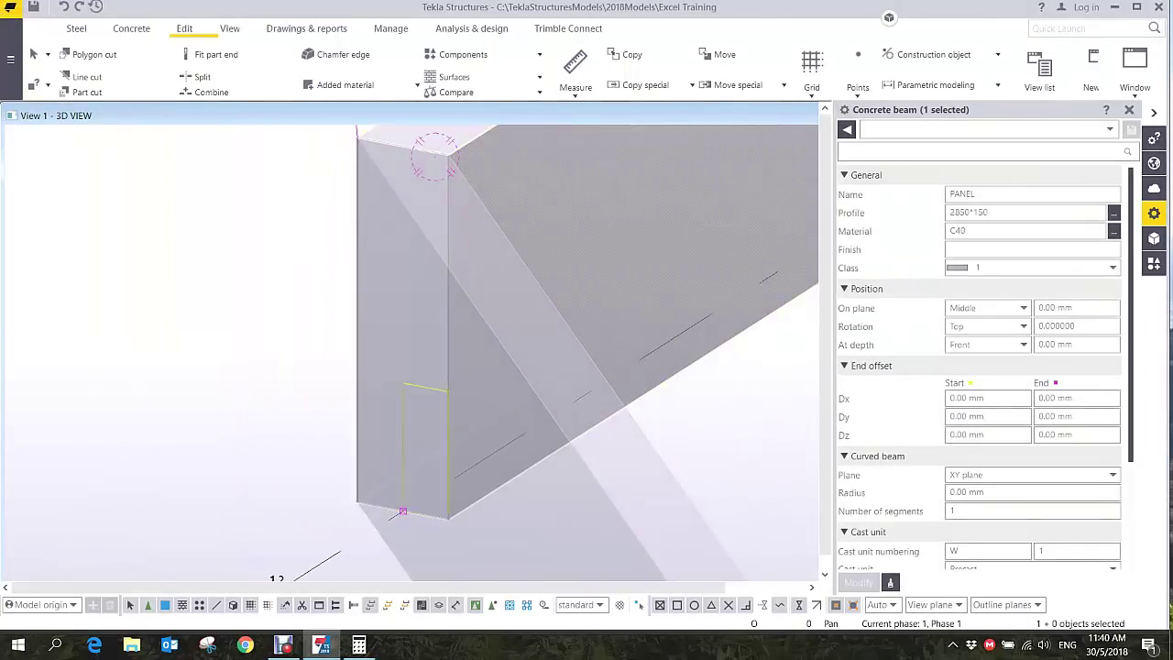
Move the mitre fitting of the panel part running toward 1.3 by 7.5 mm, perpendicular to the diagonal and into that part.
{"action": "left_click", "coordinate": [424, 388]}
{"action": "middle_click_drag", "start_coordinate": [424, 387], "coordinate": [410, 397]}
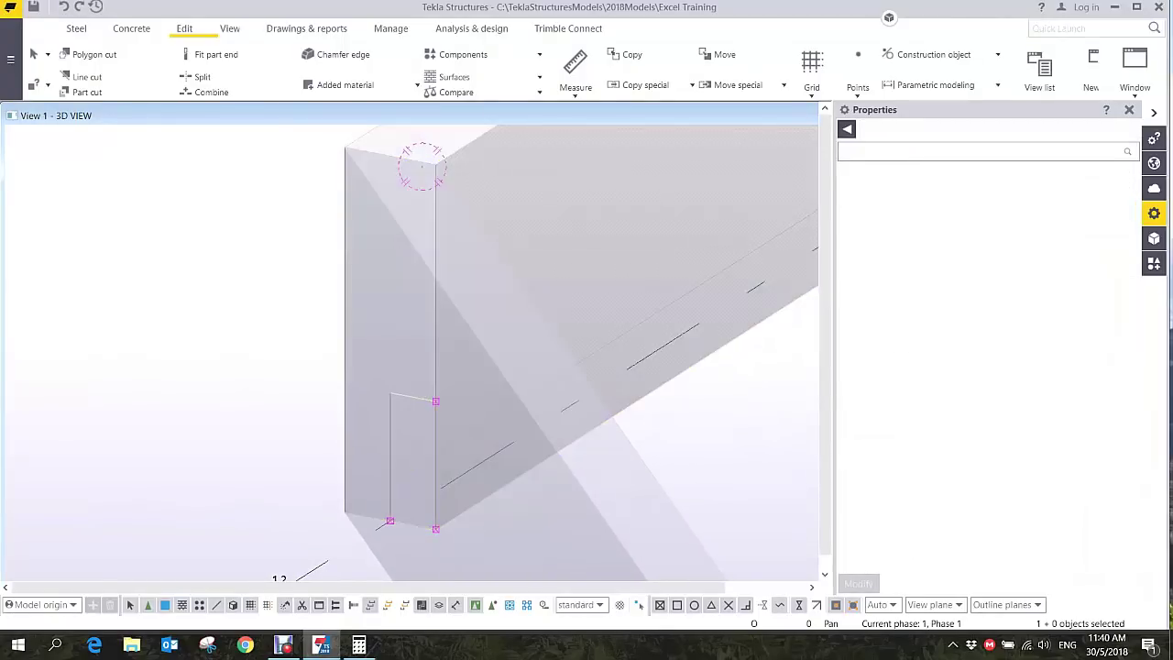
{"action": "key", "text": "ctrl+p"}
{"action": "scroll", "coordinate": [371, 356], "scroll_direction": "up", "scroll_amount": 8}
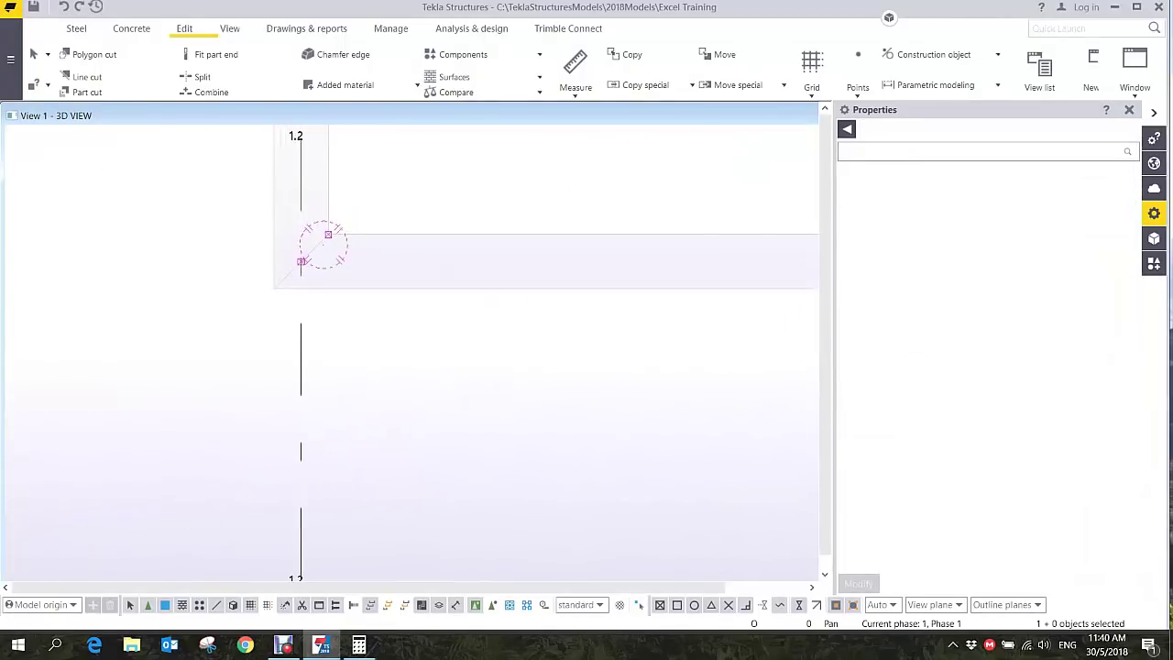
{"action": "middle_click_drag", "start_coordinate": [296, 189], "coordinate": [435, 238]}
{"action": "scroll", "coordinate": [435, 238], "scroll_direction": "up", "scroll_amount": 5}
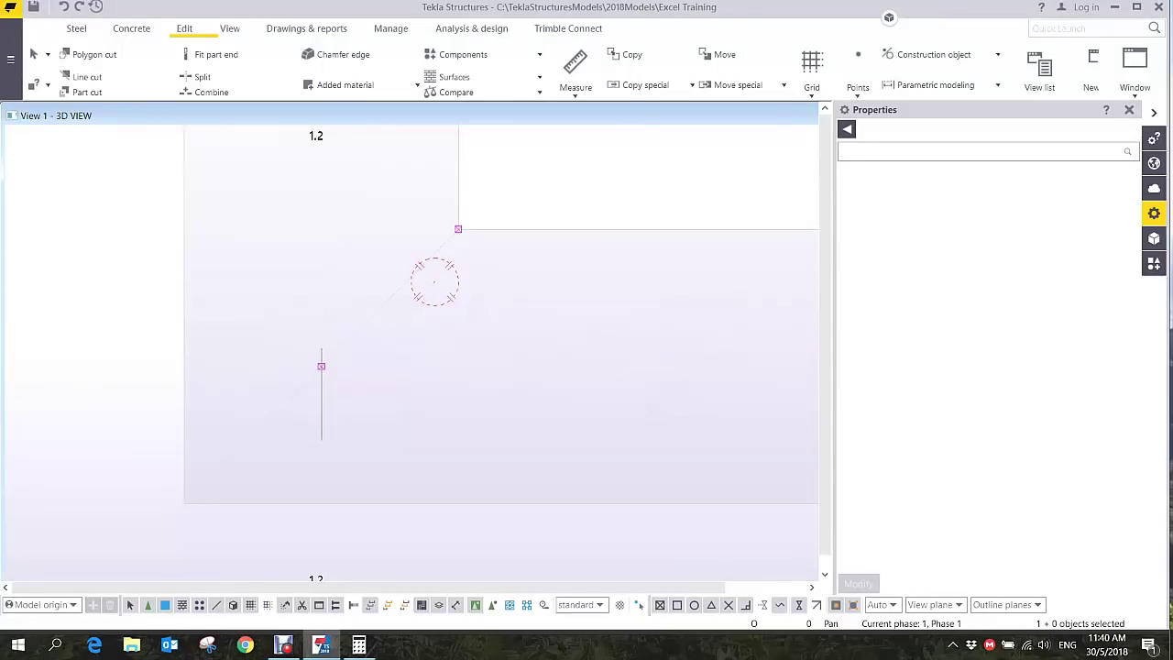
{"action": "scroll", "coordinate": [414, 278], "scroll_direction": "up", "scroll_amount": 1}
{"action": "right_click", "coordinate": [403, 266]}
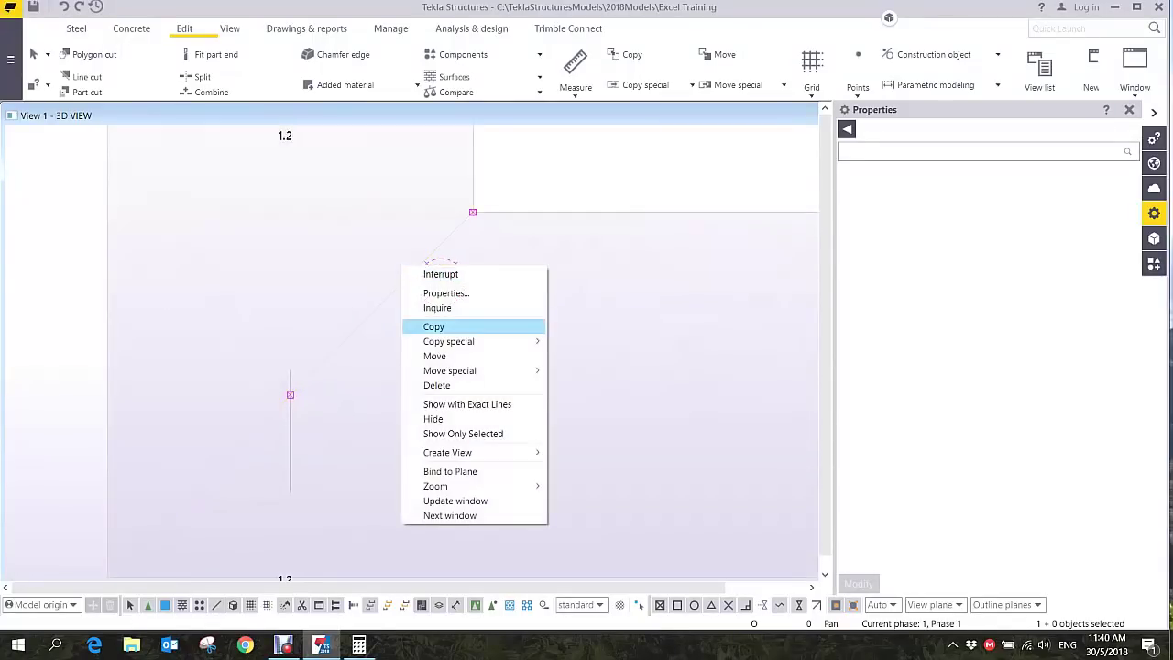
{"action": "left_click", "coordinate": [434, 356]}
{"action": "left_click", "coordinate": [392, 295]}
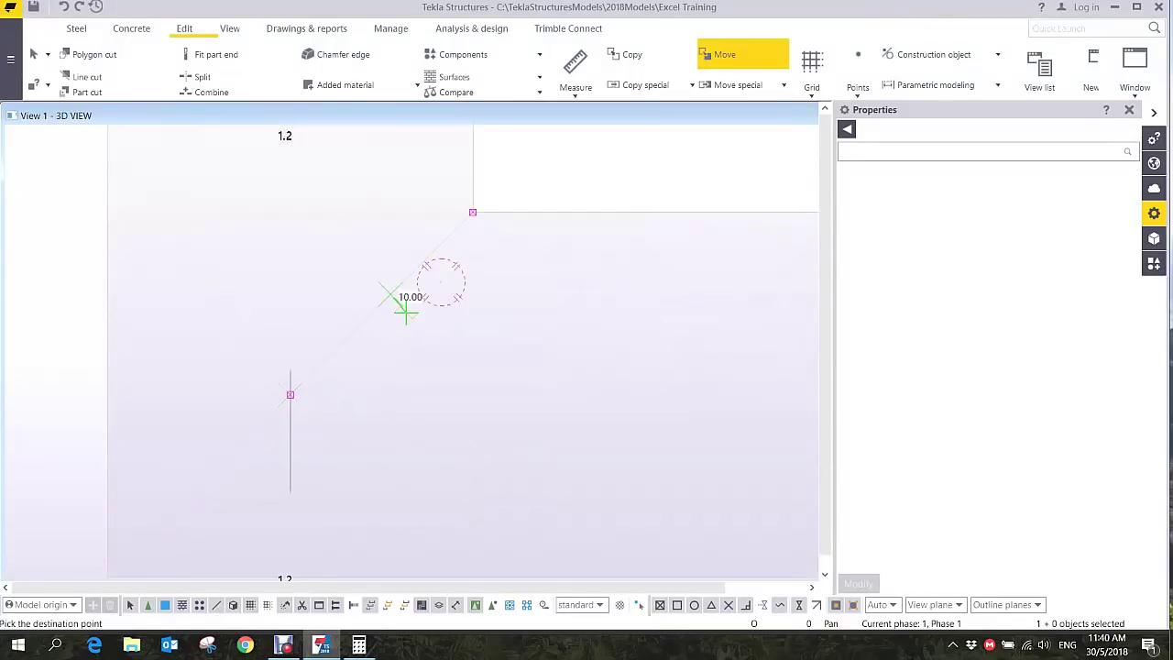
{"action": "type", "text": "7.5"}
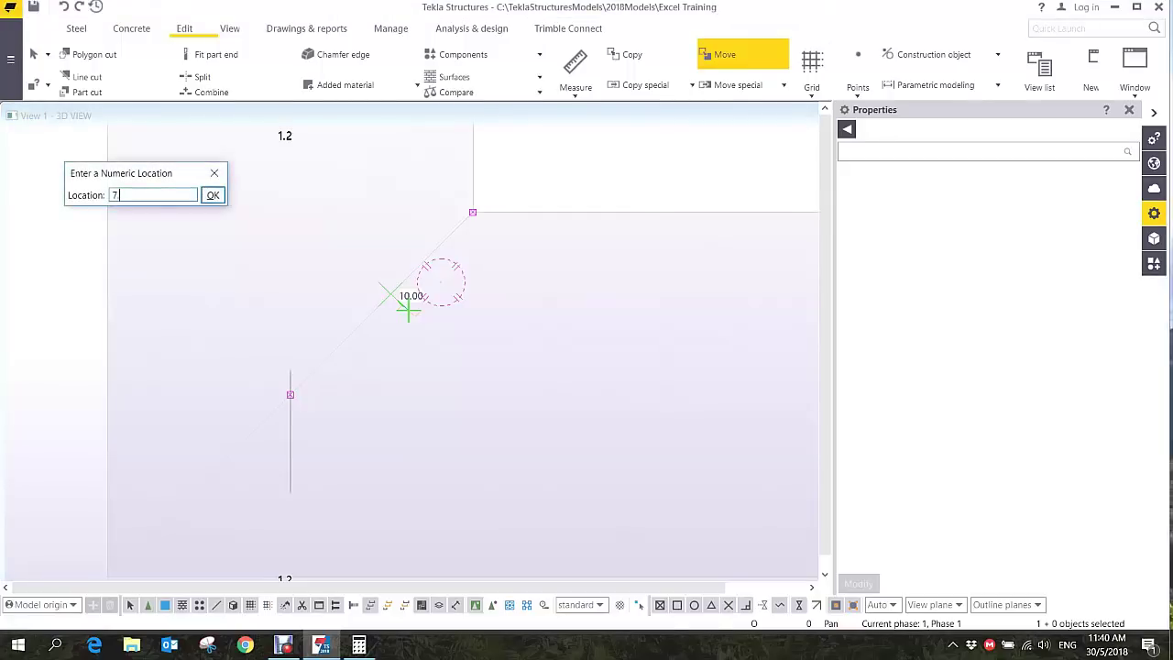
{"action": "key", "text": "Return"}
{"action": "right_click", "coordinate": [410, 254]}
{"action": "left_click", "coordinate": [440, 263]}
Move the mitre fitting of the panel part on 1.2 by 7.5 mm in the opposite direction, widening the joint gap.
{"action": "left_click", "coordinate": [430, 264]}
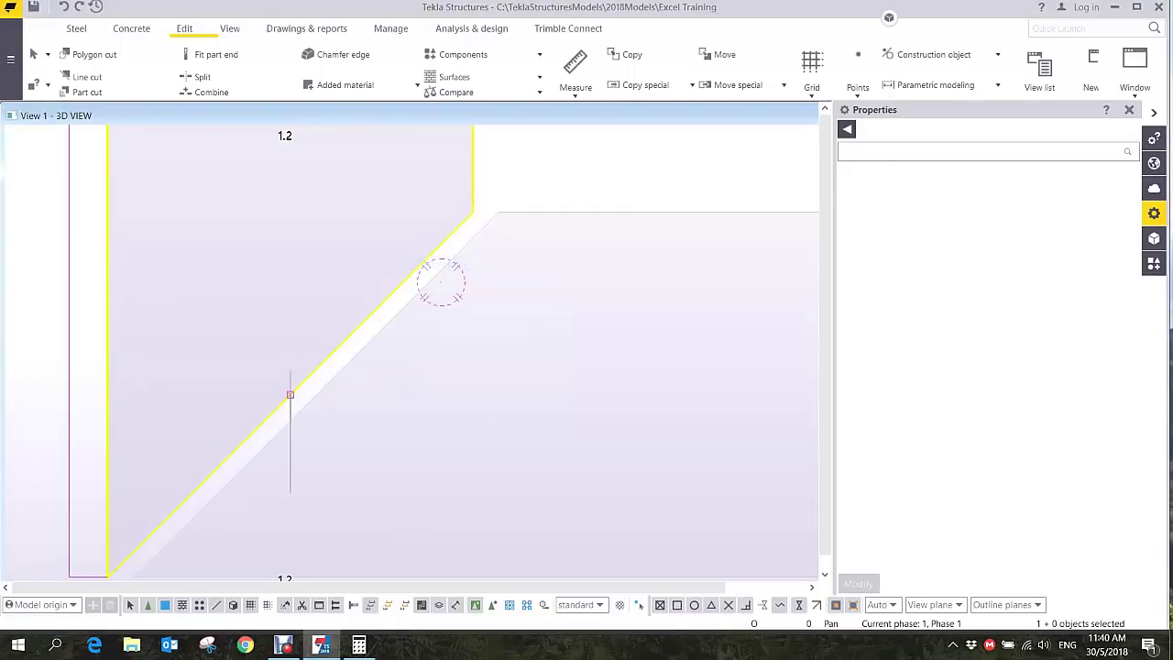
{"action": "left_click_drag", "start_coordinate": [233, 159], "coordinate": [486, 476]}
{"action": "right_click", "coordinate": [360, 262]}
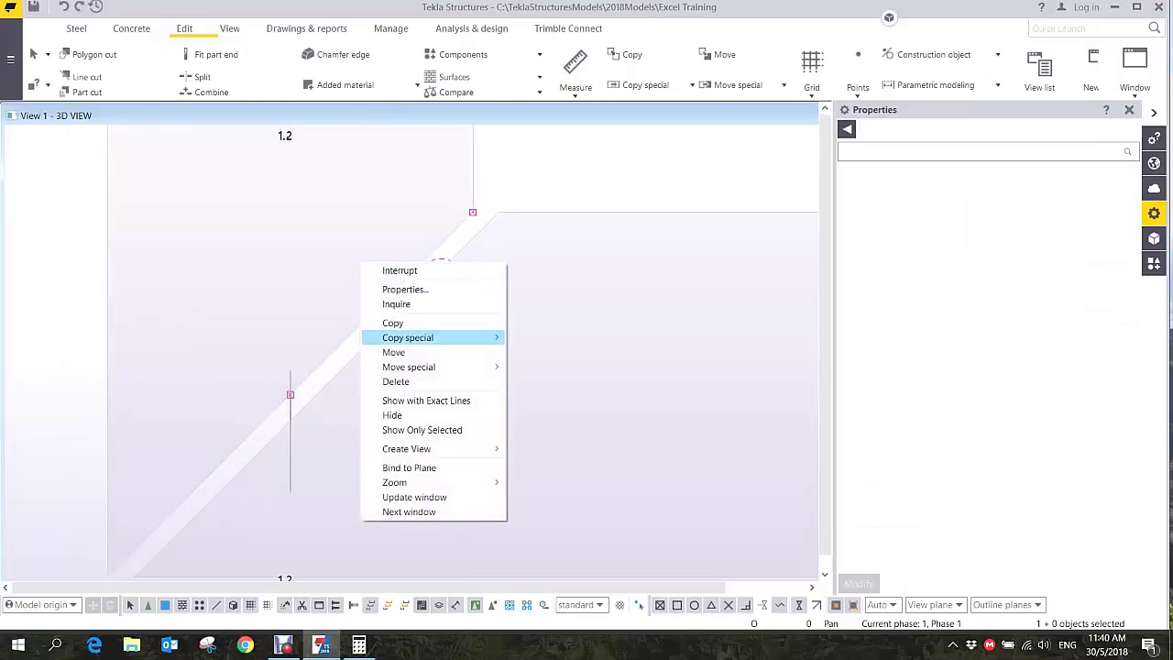
{"action": "left_click", "coordinate": [394, 351]}
{"action": "left_click", "coordinate": [391, 295]}
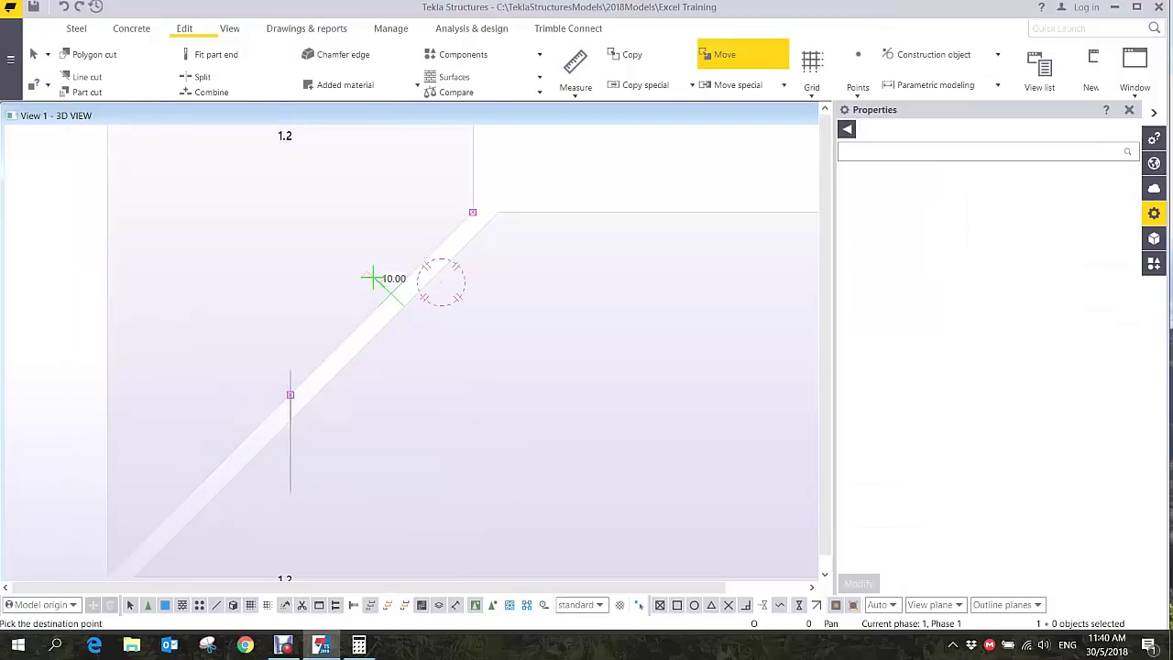
{"action": "type", "text": "75"}
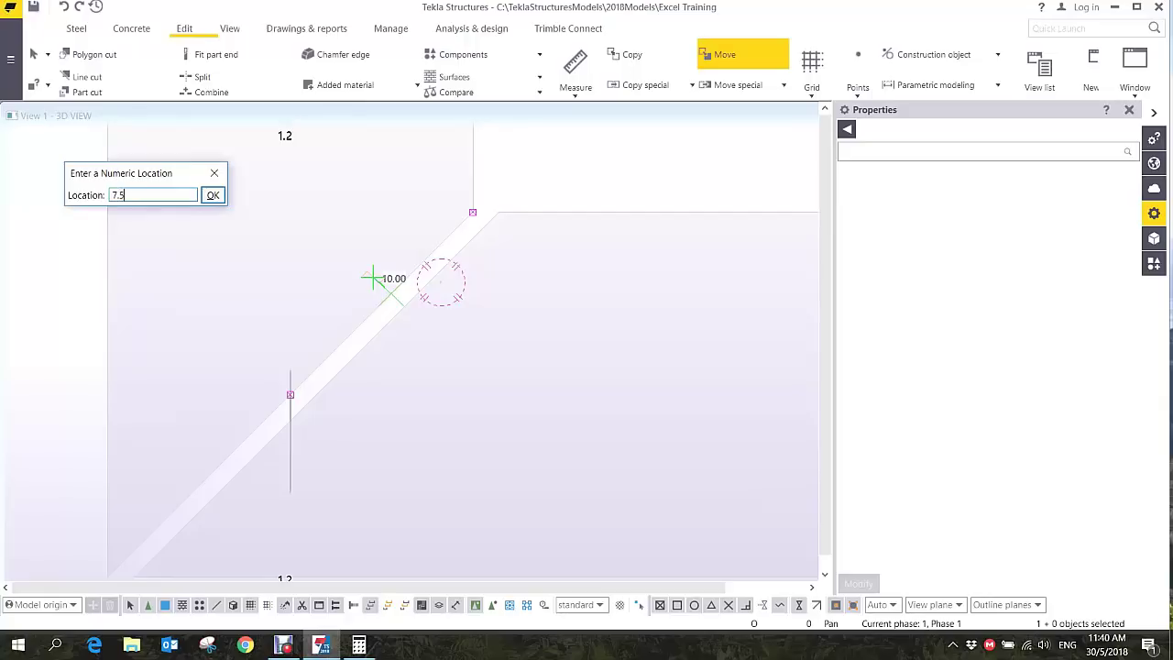
{"action": "key", "text": "Return"}
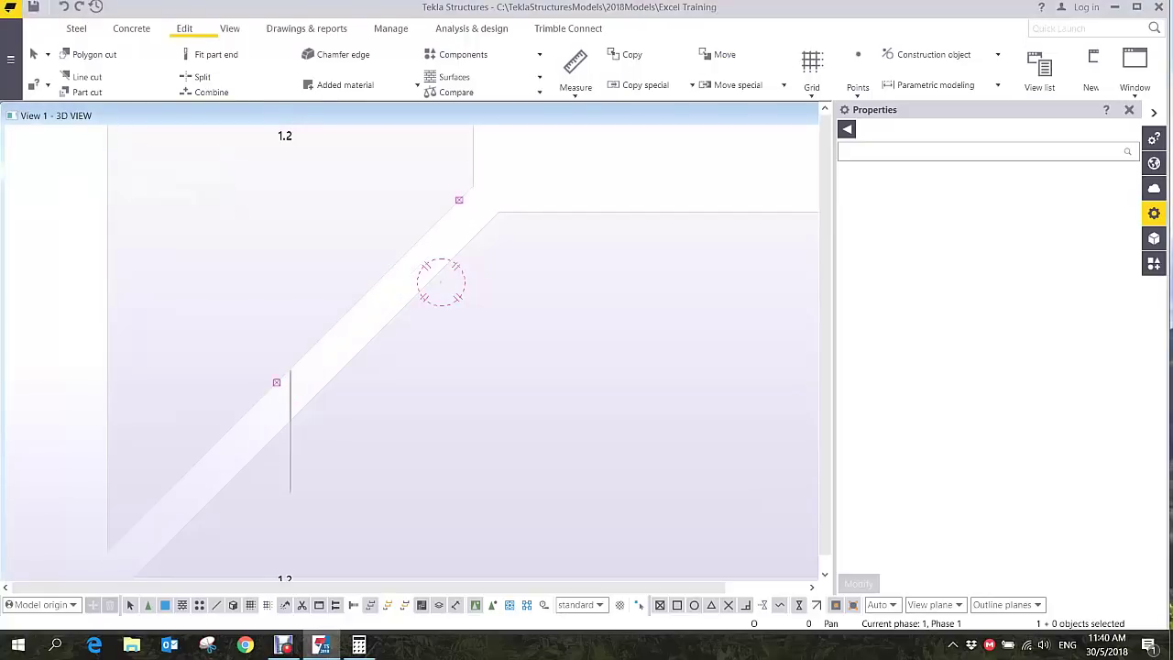
Examine the gap at the mitred corner on grid line 1.2 and the whole model in 3D.
{"action": "scroll", "coordinate": [469, 280], "scroll_direction": "down", "scroll_amount": 6}
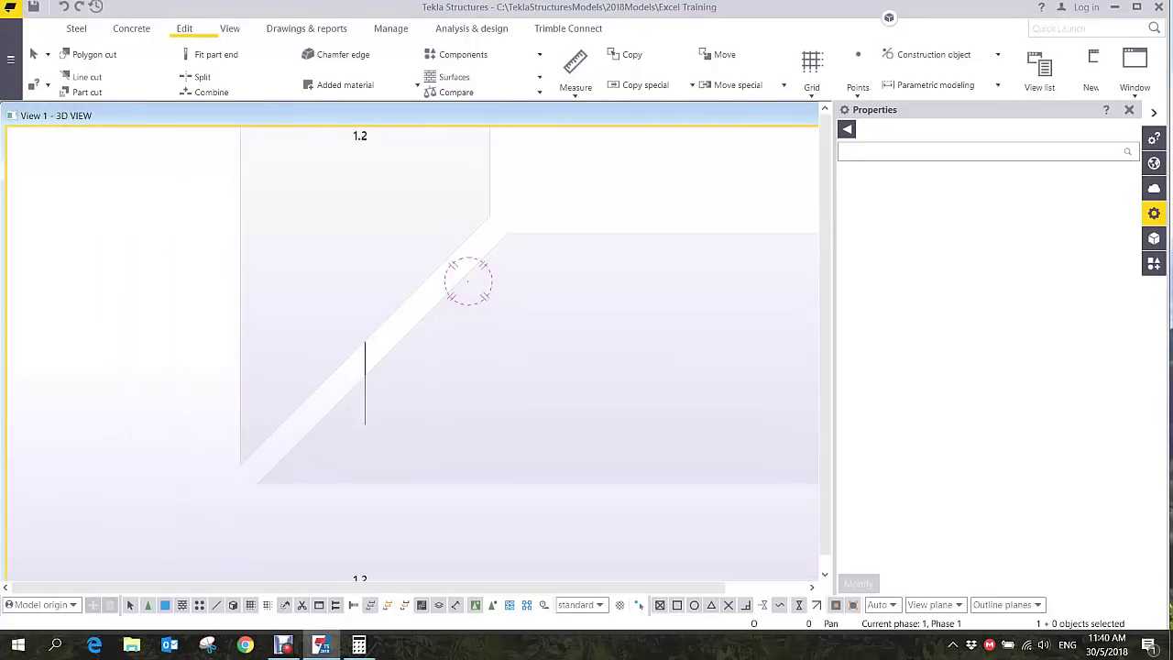
{"action": "middle_click_drag", "start_coordinate": [506, 281], "coordinate": [433, 315], "text": "ctrl"}
{"action": "scroll", "coordinate": [433, 315], "scroll_direction": "down", "scroll_amount": 3}
{"action": "scroll", "coordinate": [431, 299], "scroll_direction": "down", "scroll_amount": 5}
{"action": "scroll", "coordinate": [494, 293], "scroll_direction": "down", "scroll_amount": 3}
{"action": "middle_click_drag", "start_coordinate": [495, 294], "coordinate": [457, 303], "text": "ctrl"}
{"action": "scroll", "coordinate": [457, 303], "scroll_direction": "down", "scroll_amount": 3}
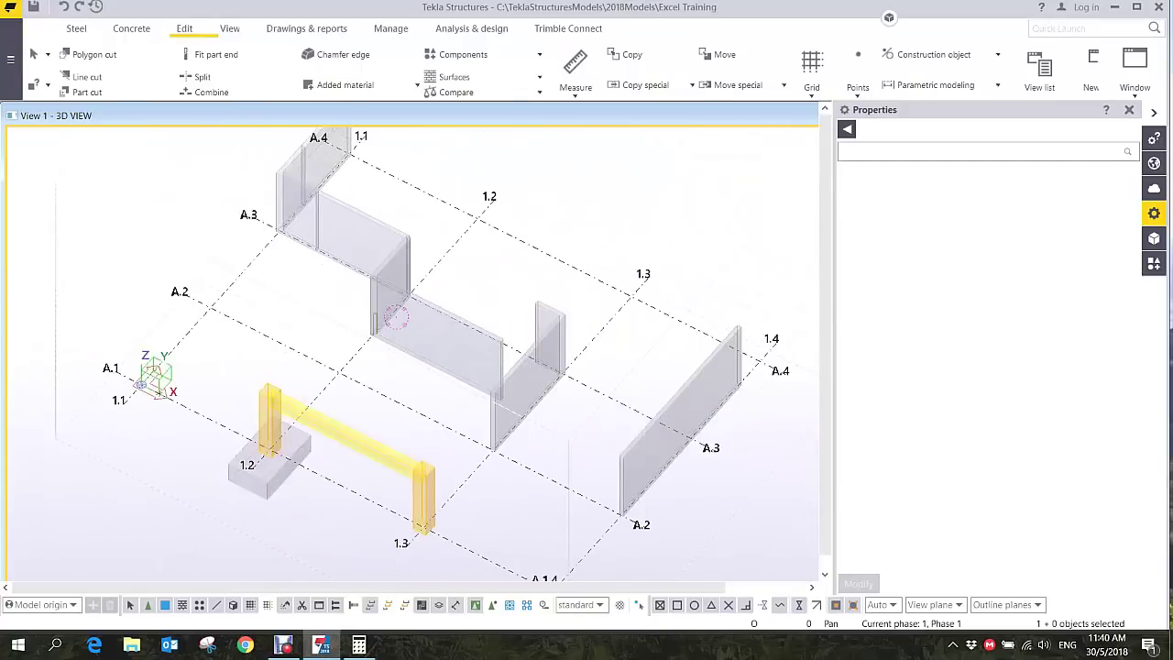
Compare the wireframe, shaded wireframe, hidden-line, rendered and show-only-selected representations of the parts, finishing with the rendered one.
{"action": "key", "text": "ctrl+4"}
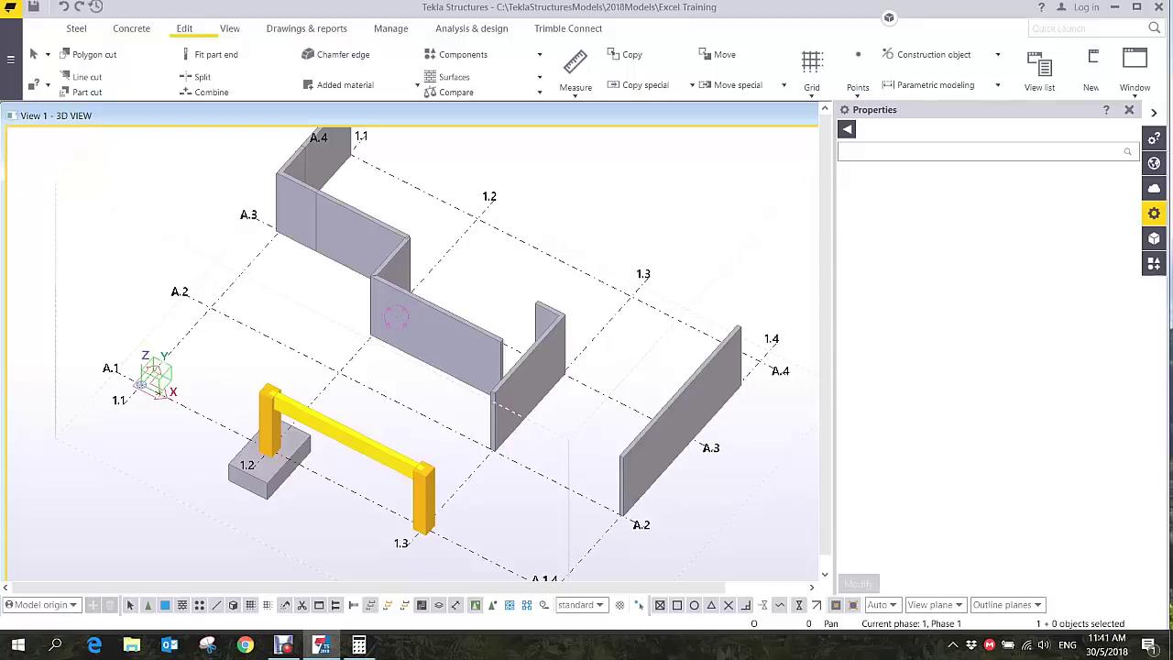
{"action": "key", "text": "ctrl+1"}
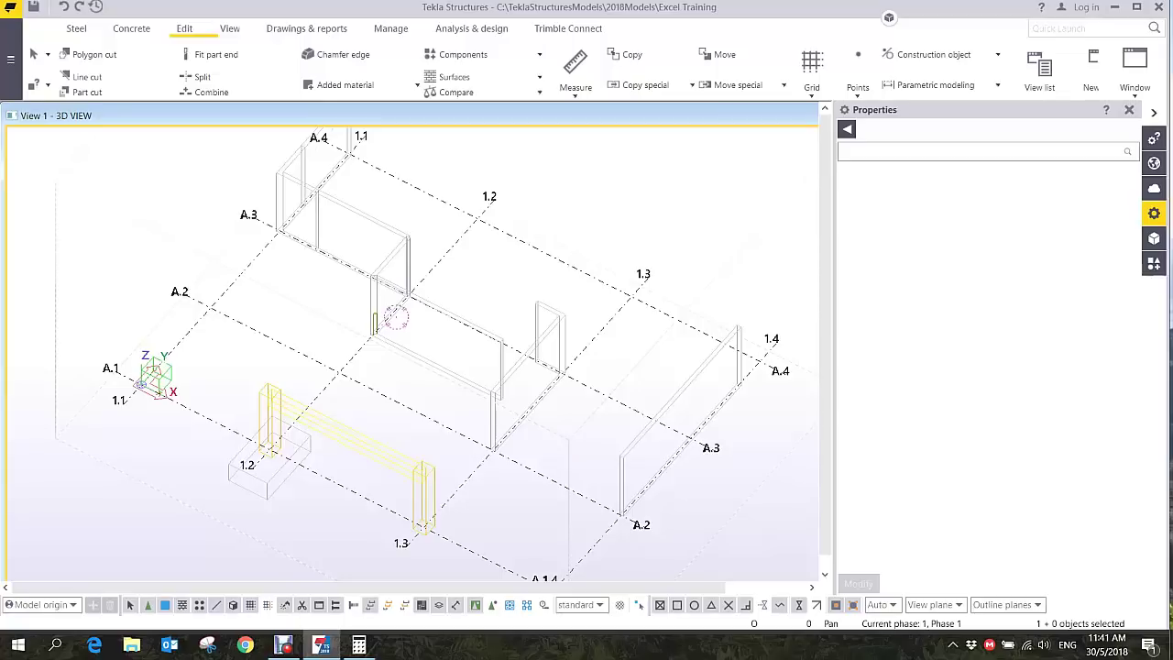
{"action": "key", "text": "ctrl+4"}
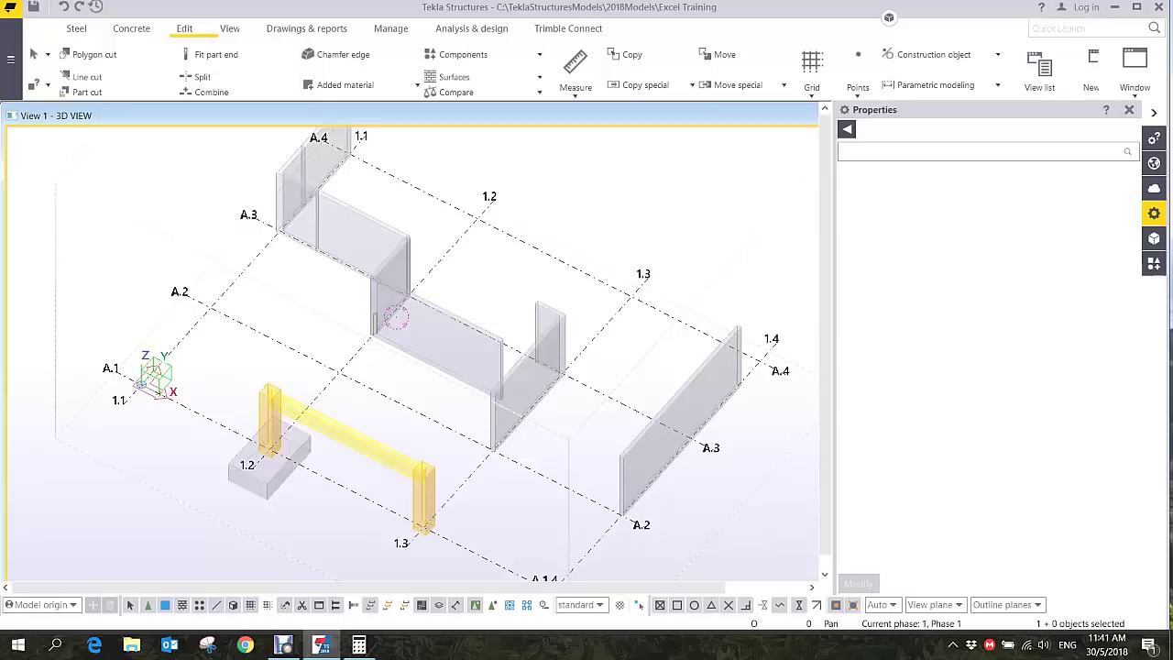
{"action": "key", "text": "ctrl+3"}
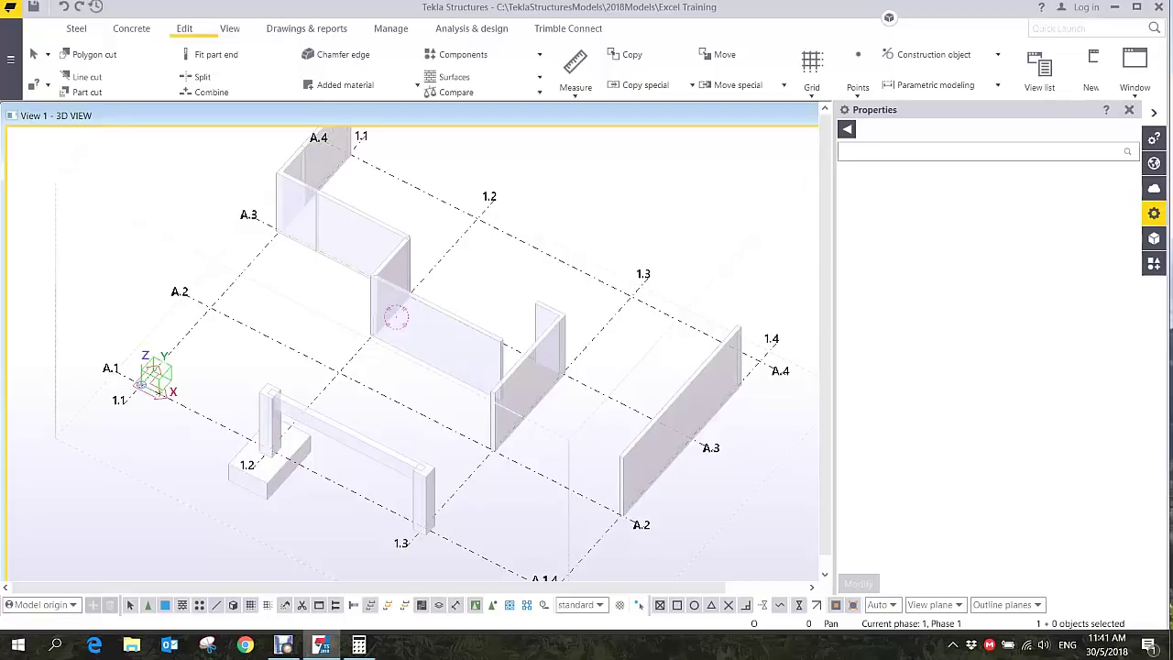
{"action": "key", "text": "ctrl+4"}
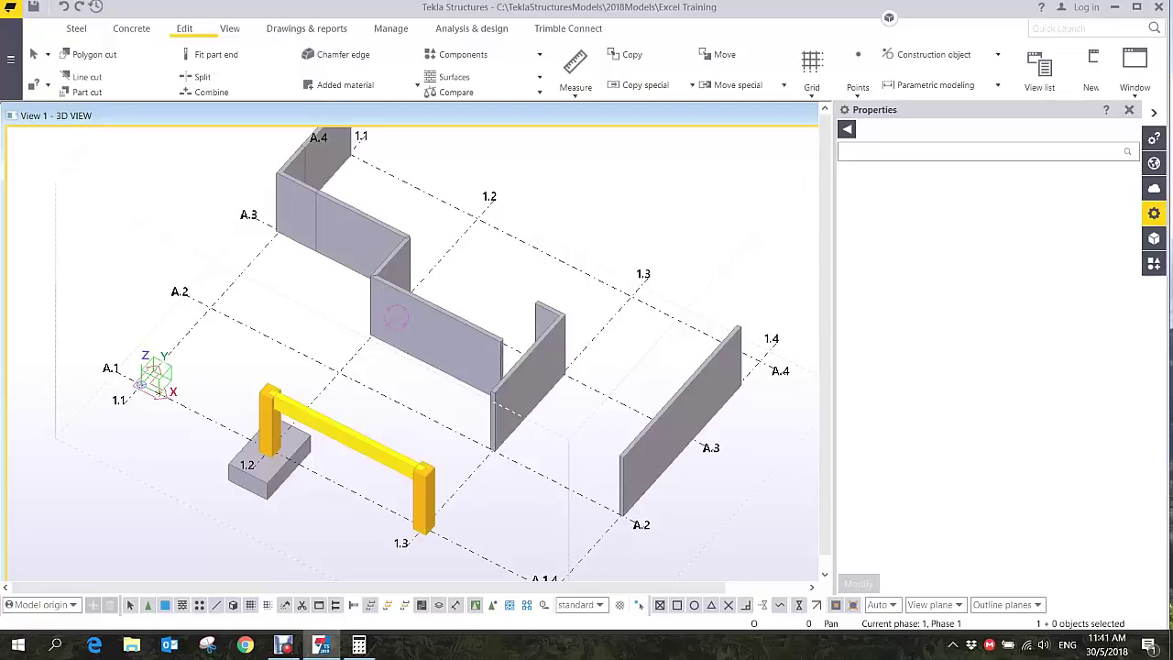
{"action": "key", "text": "ctrl+5"}
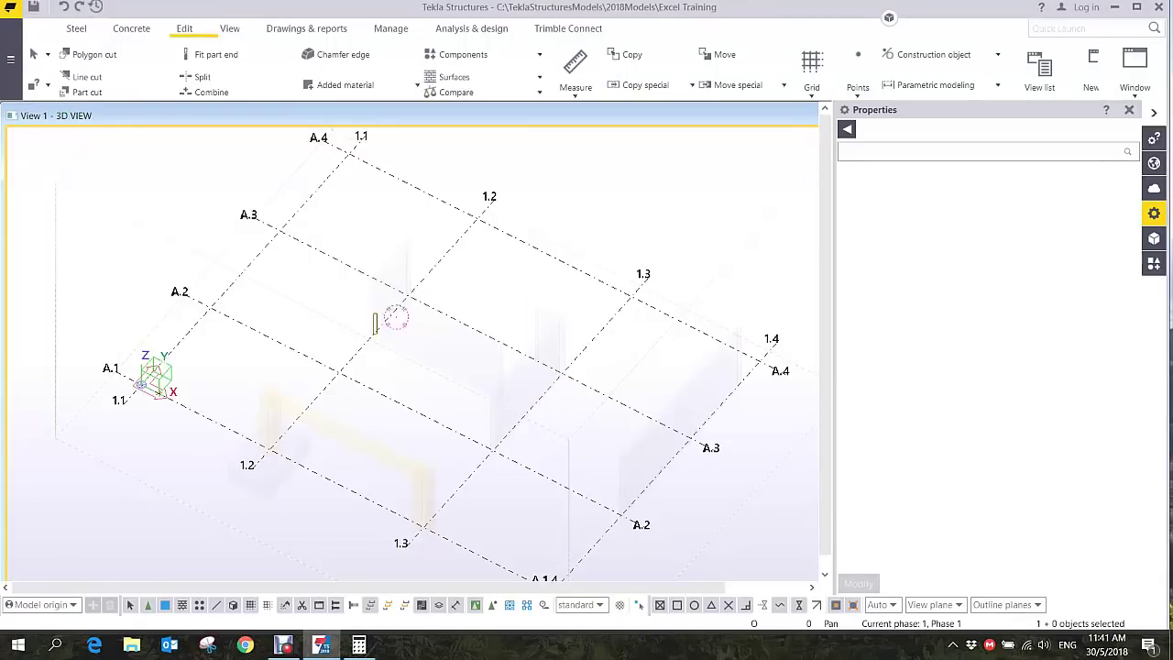
{"action": "key", "text": "ctrl+4"}
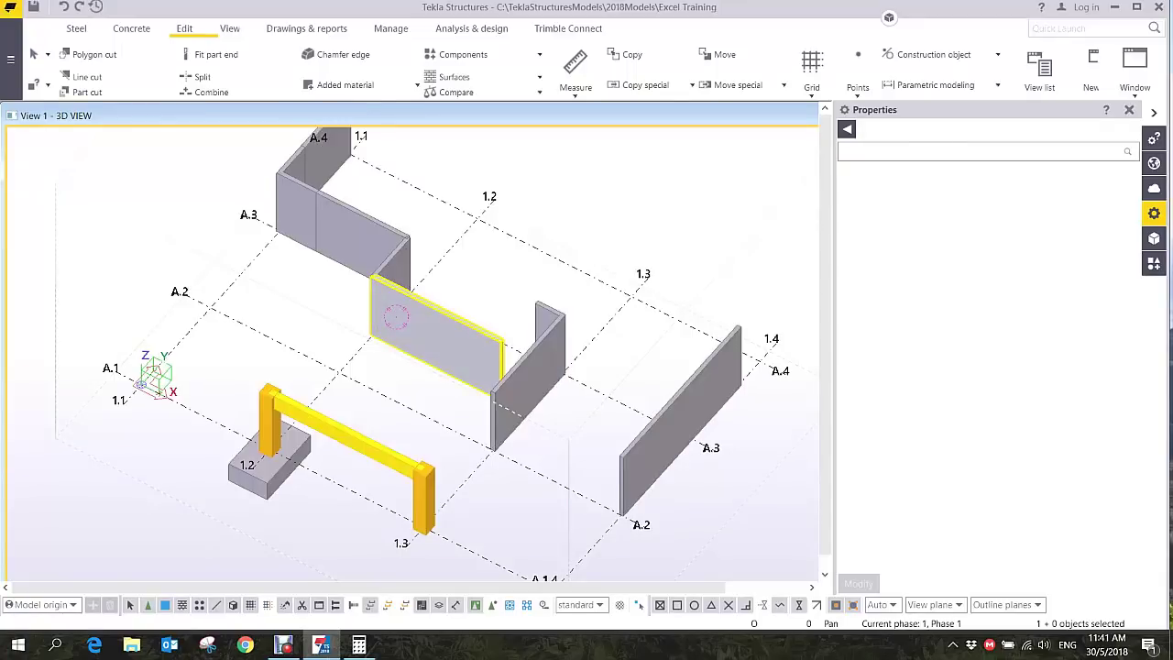
{"action": "key", "text": "ctrl+2"}
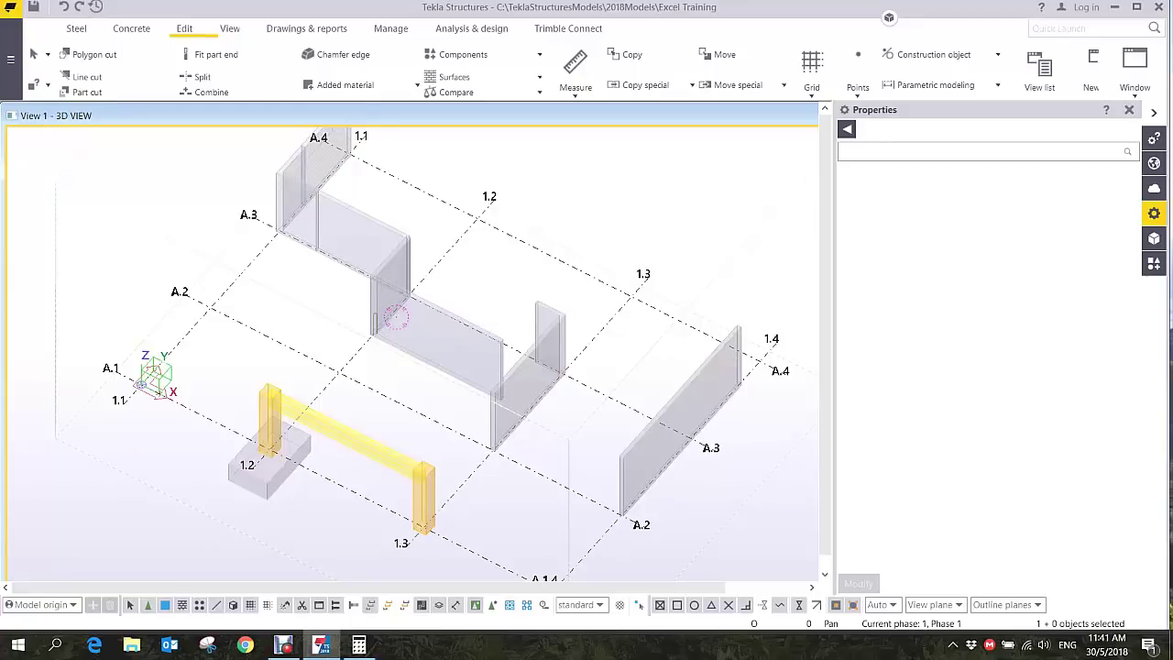
{"action": "key", "text": "ctrl+4"}
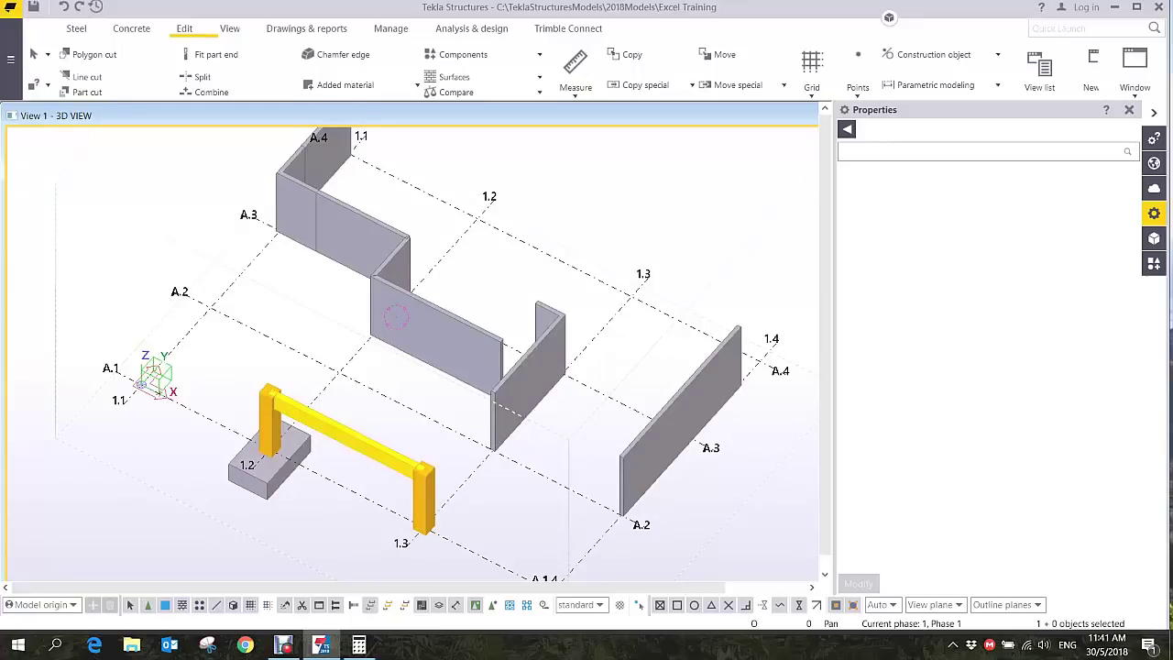